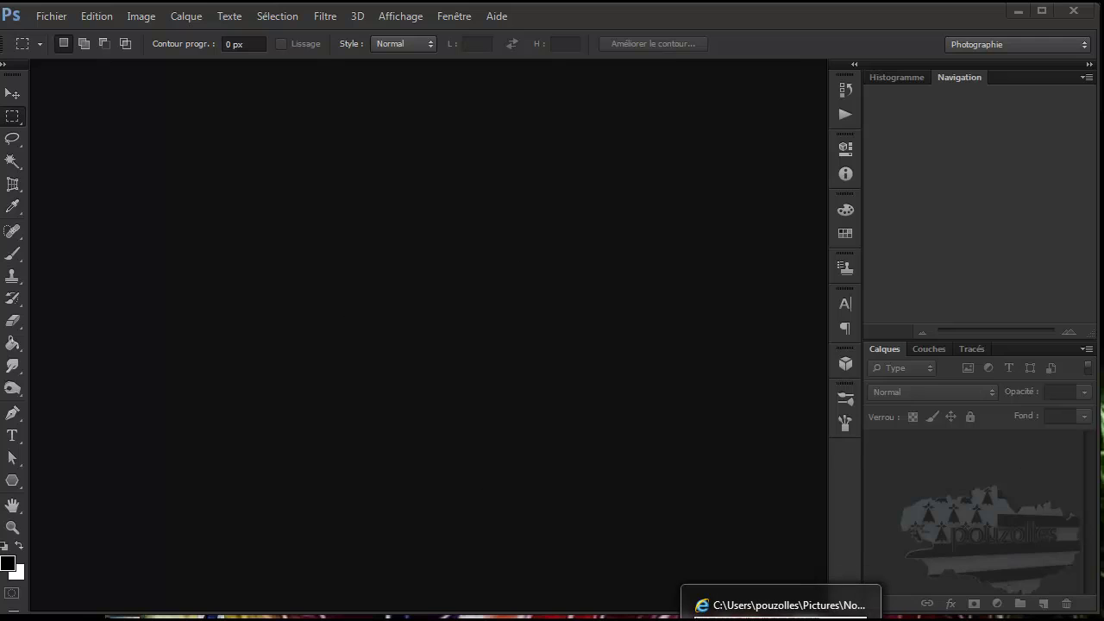
# Close the ASCII Generator and bring back the photo viewer window.
pyautogui.click(780, 603)
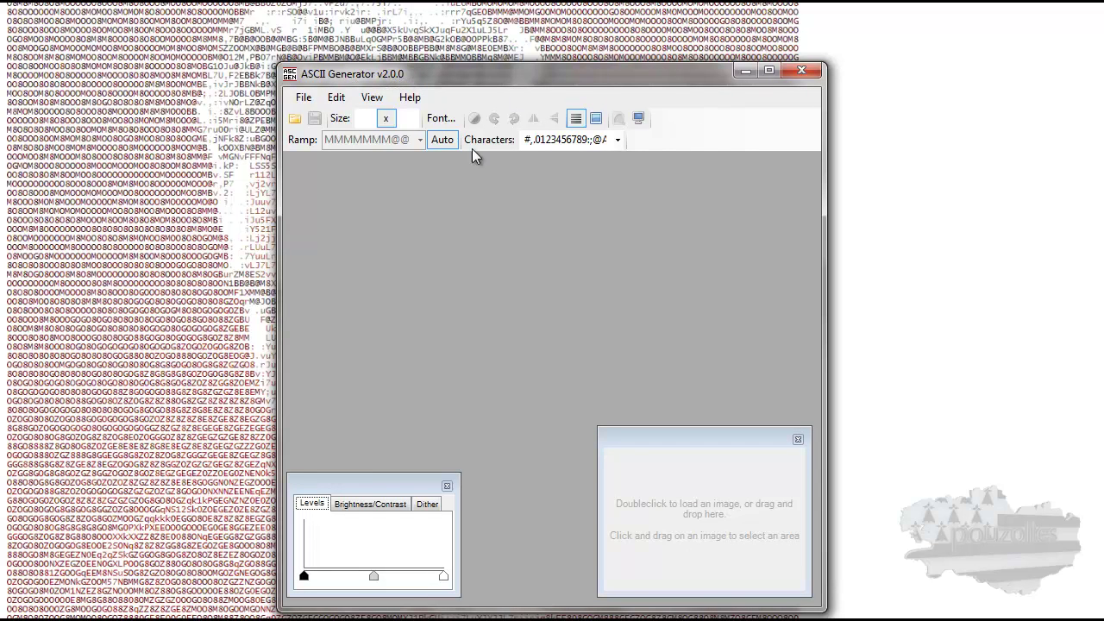
pyautogui.click(802, 70)
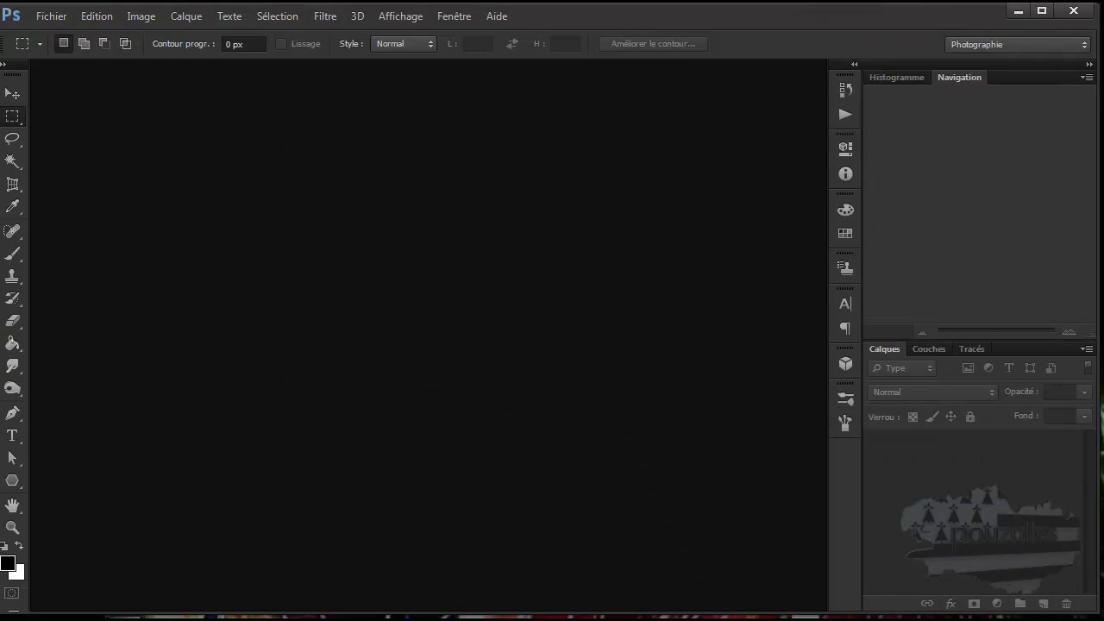
pyautogui.click(767, 600)
# Open the close-up portrait JPEG as a new Photoshop document via Fichier > Ouvrir.
pyautogui.click(49, 17)
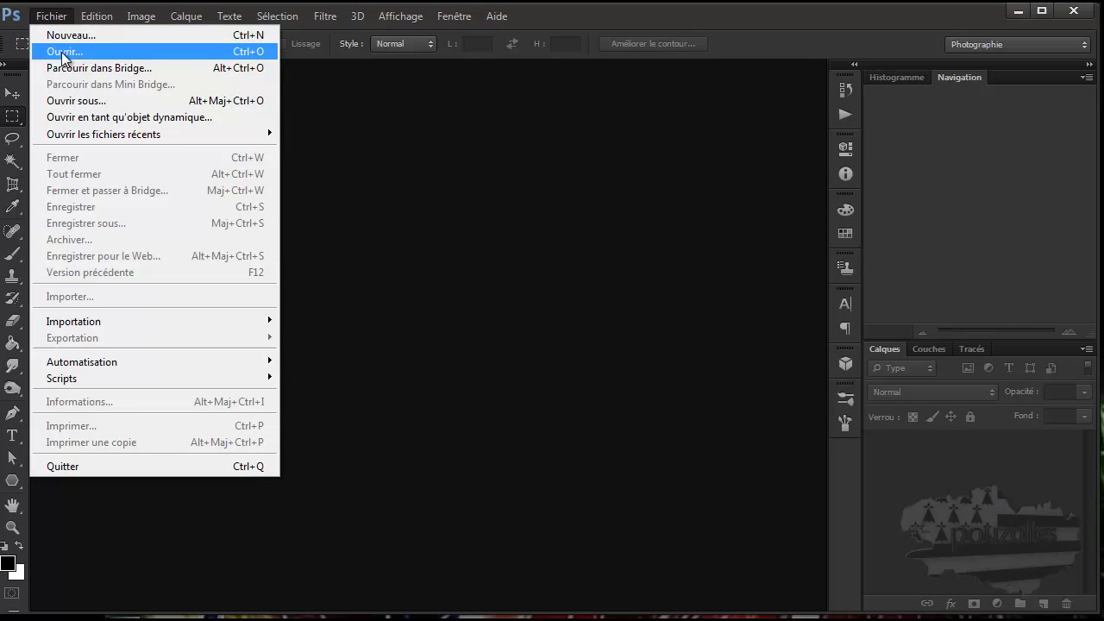
pyautogui.click(62, 52)
pyautogui.doubleClick(434, 204)
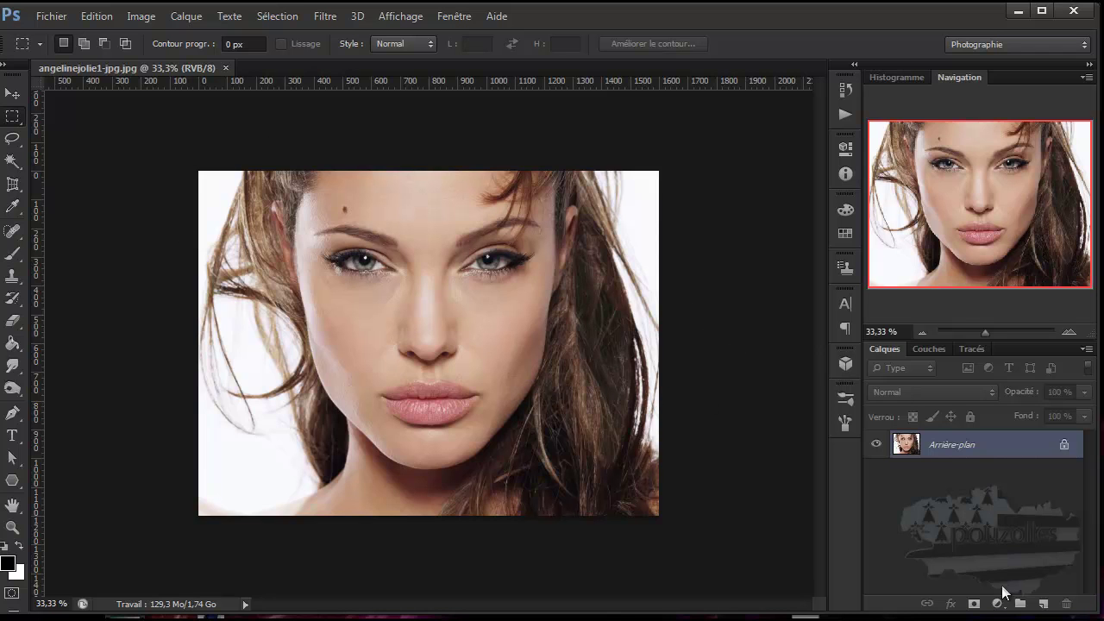
# Add Calque 1 above the portrait and fill it solid black with the Paint Bucket.
pyautogui.click(1043, 604)
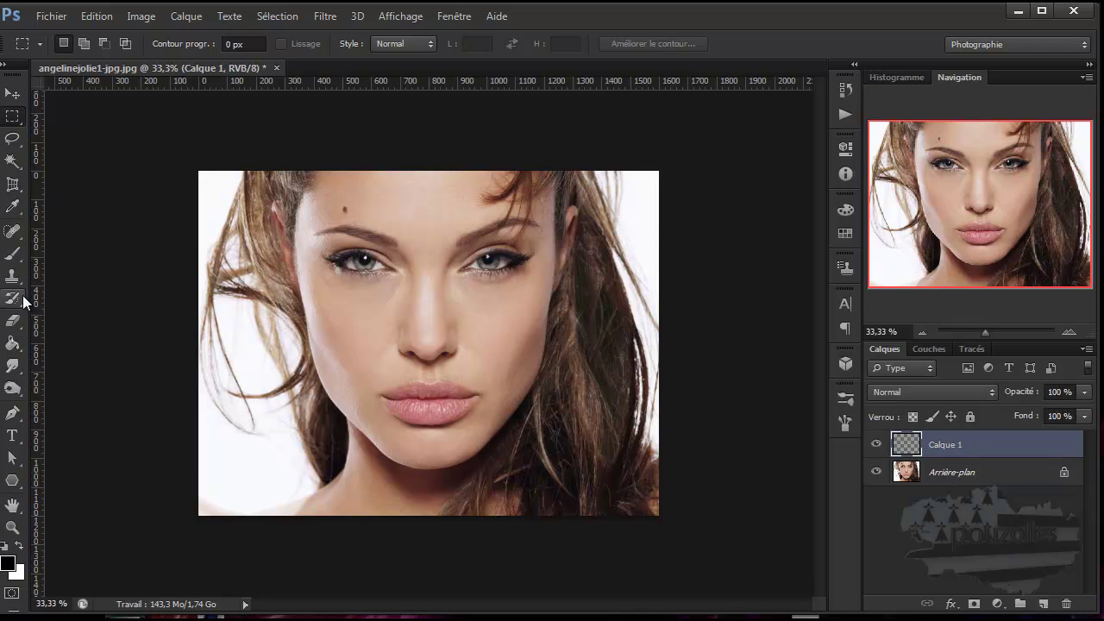
pyautogui.click(12, 343)
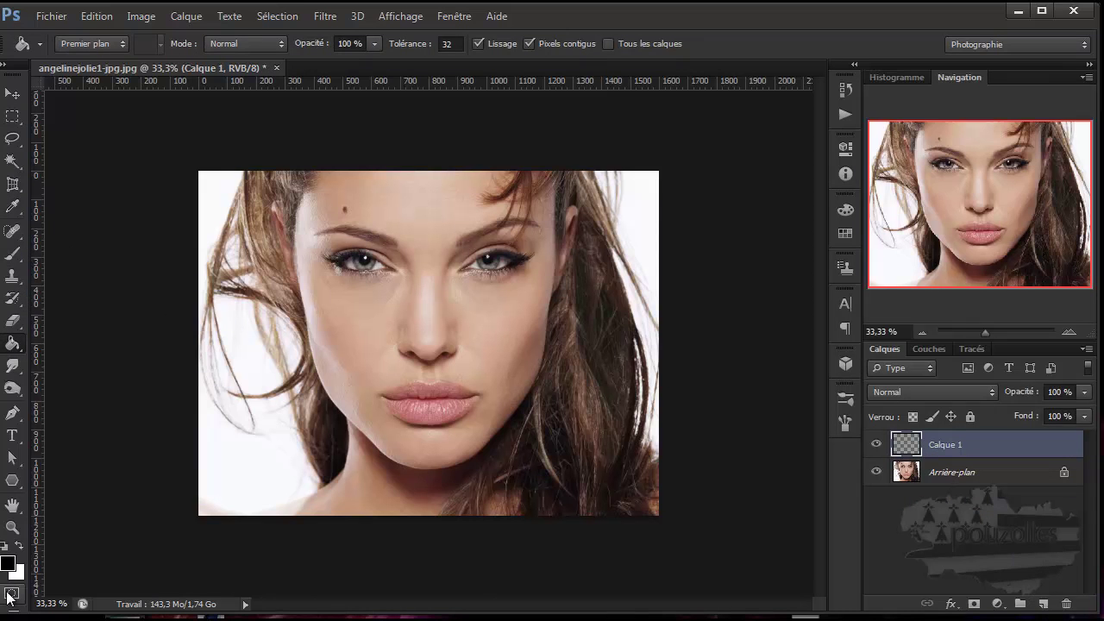
pyautogui.click(384, 379)
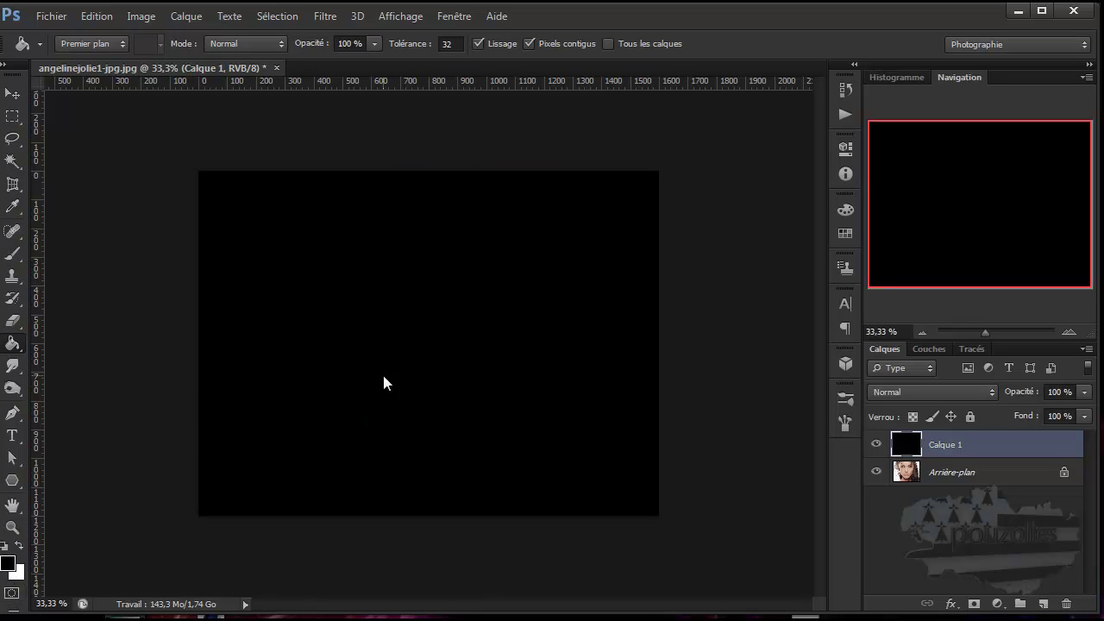
# Draw a paragraph text box spanning the whole black canvas.
pyautogui.click(13, 438)
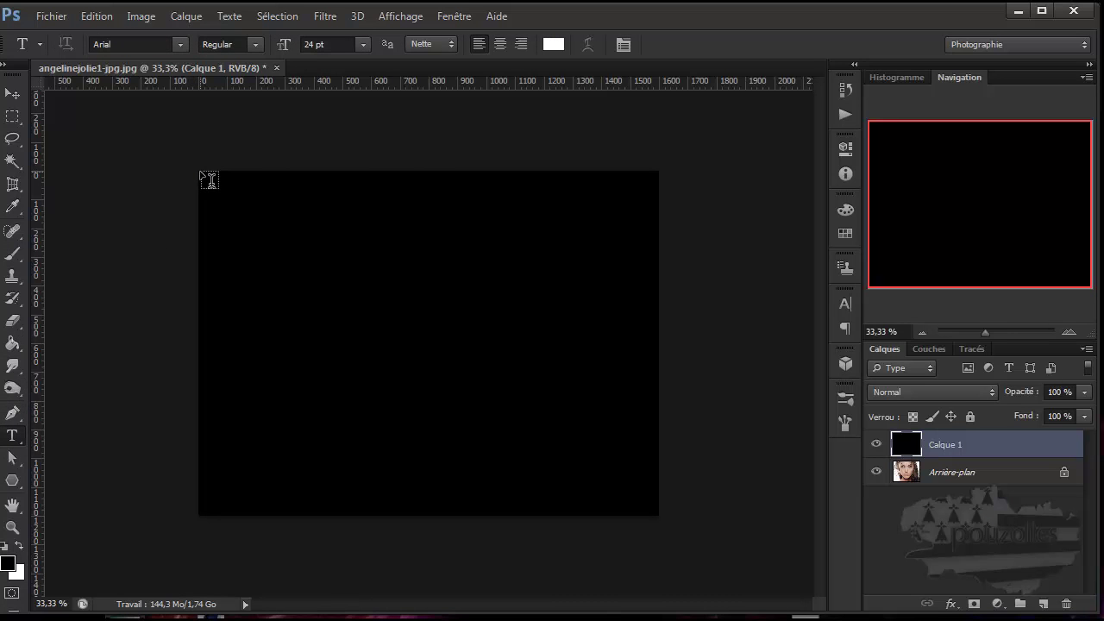
pyautogui.moveTo(209, 180); pyautogui.dragTo(654, 512)
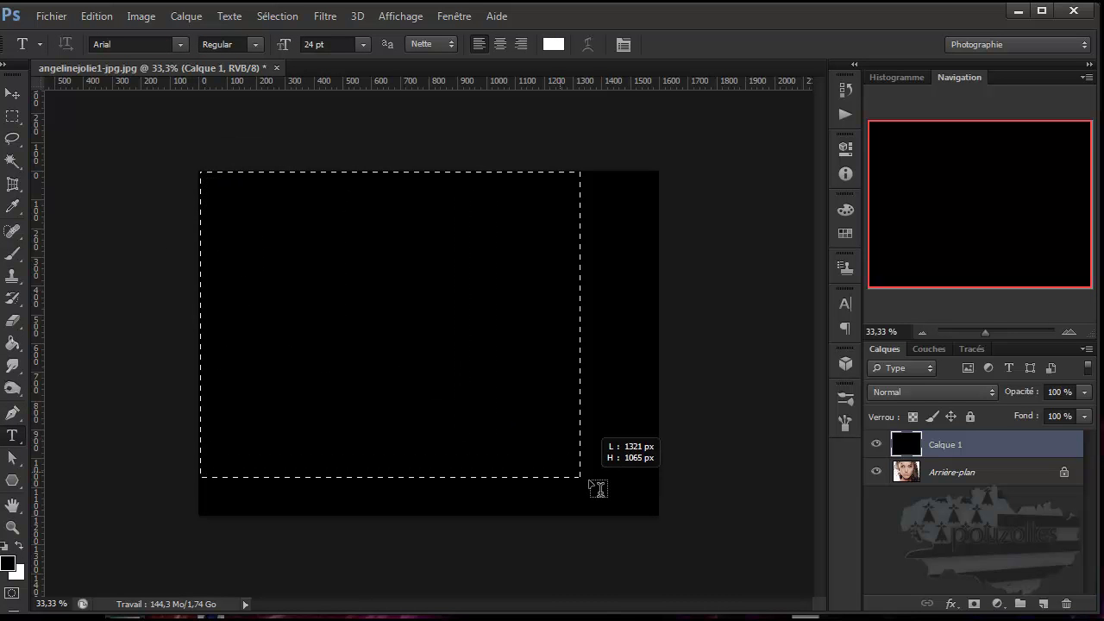
pyautogui.moveTo(654, 512)
pyautogui.mouseDown()
pyautogui.moveTo(669, 523)
pyautogui.moveTo(660, 516)
pyautogui.mouseUp()
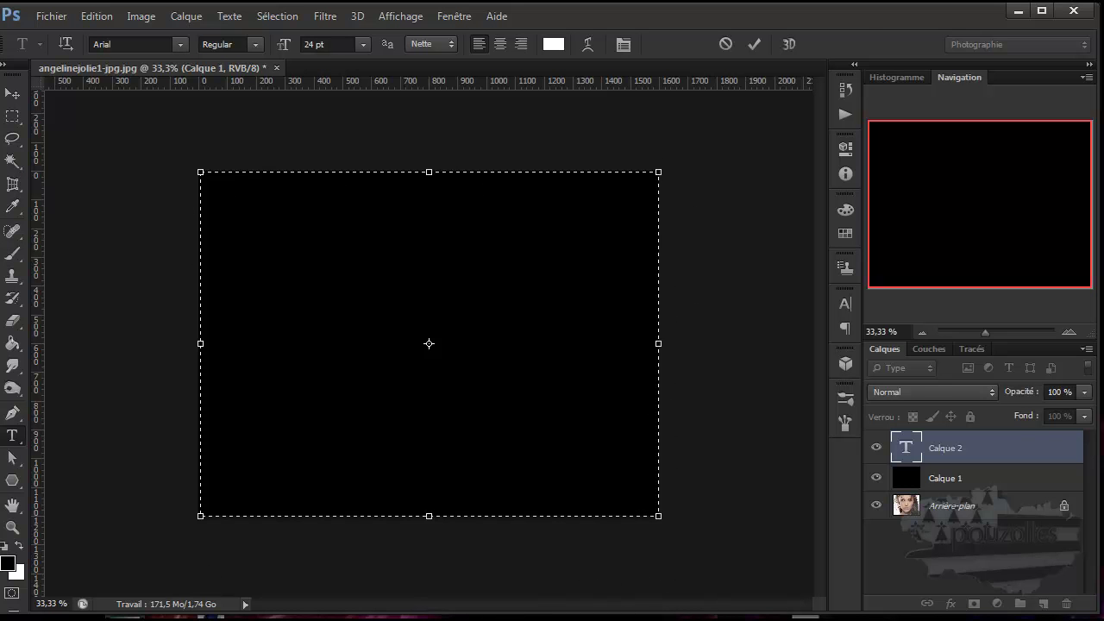
# Copy the repeated pouzolles text from Notepad and return to the Photoshop text box.
pyautogui.hotkey('alt', 'Tab')
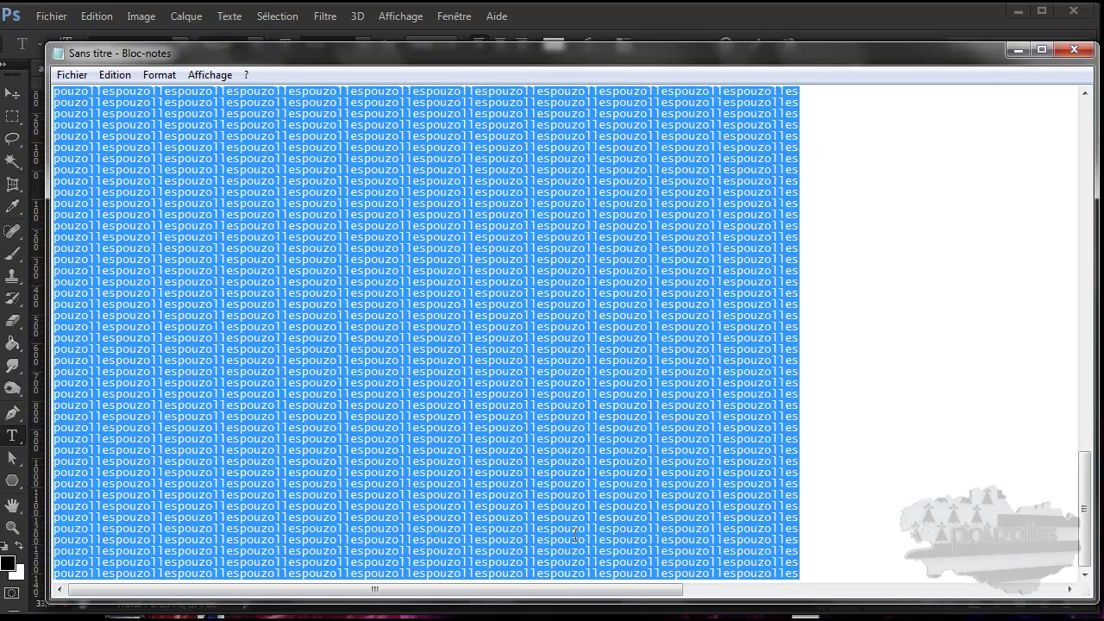
pyautogui.rightClick(289, 253)
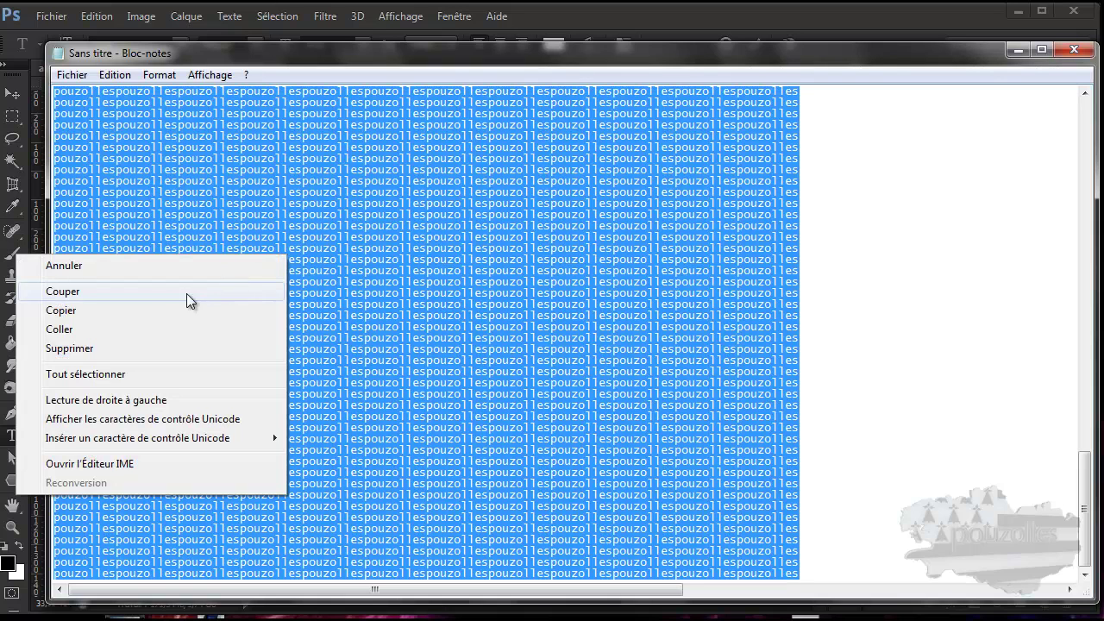
pyautogui.click(125, 308)
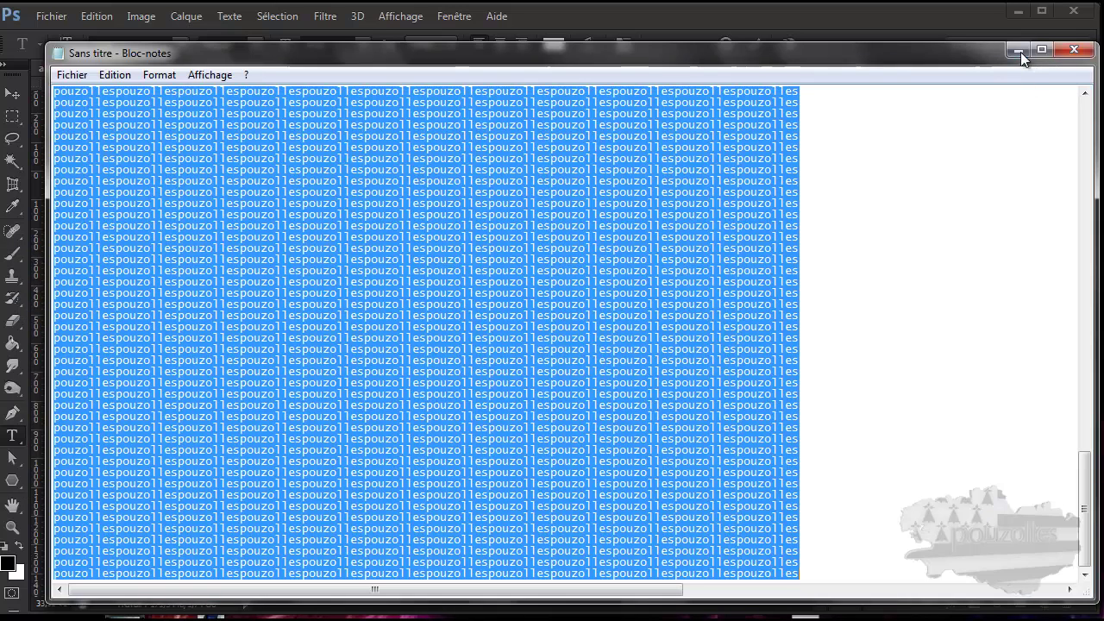
pyautogui.click(1018, 49)
pyautogui.rightClick(257, 182)
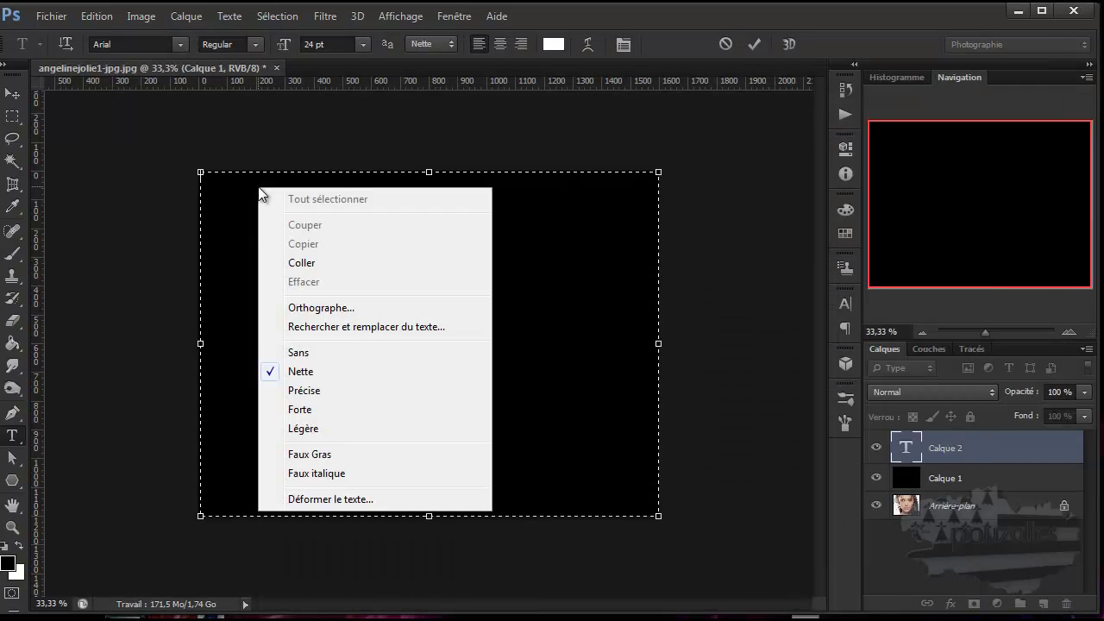
# Paste the pouzolles text into the box, select it all and size it to 32 pt.
pyautogui.click(302, 262)
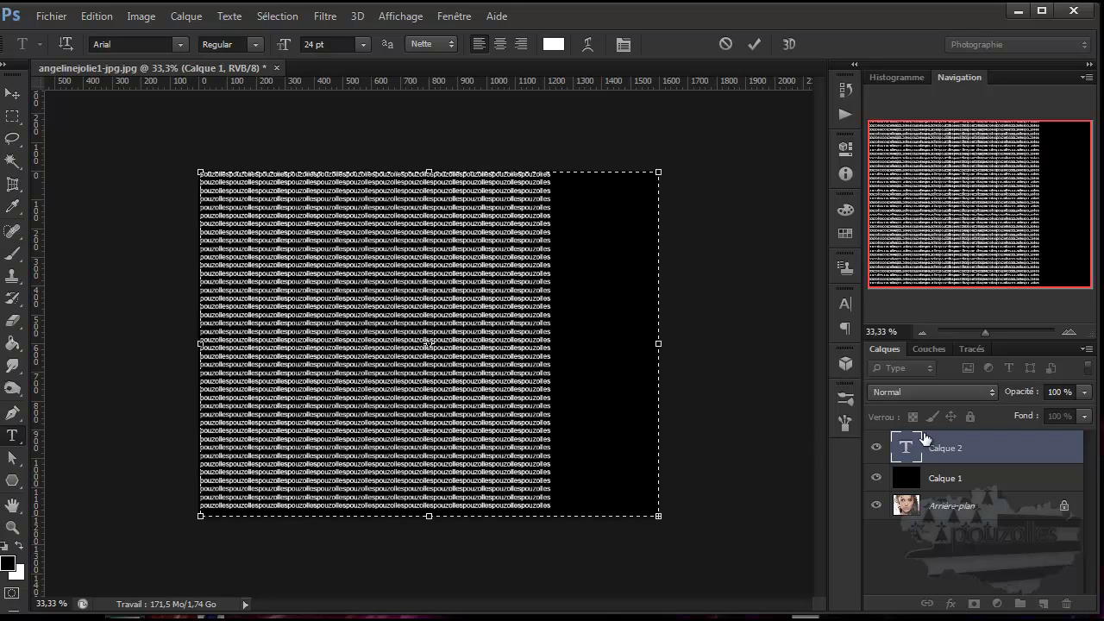
pyautogui.doubleClick(906, 452)
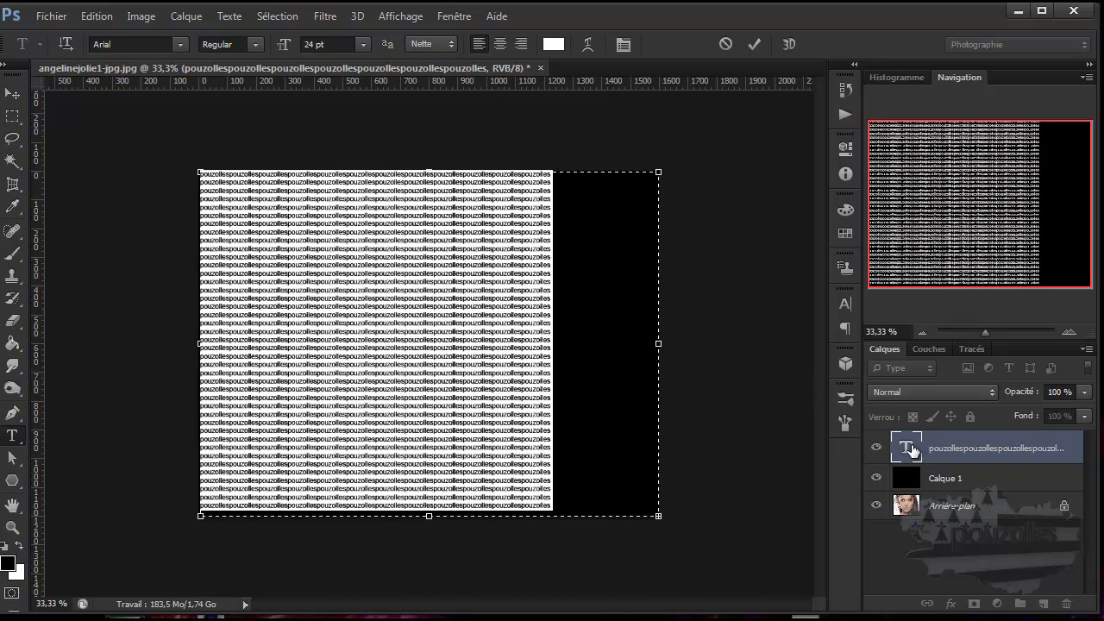
pyautogui.click(363, 44)
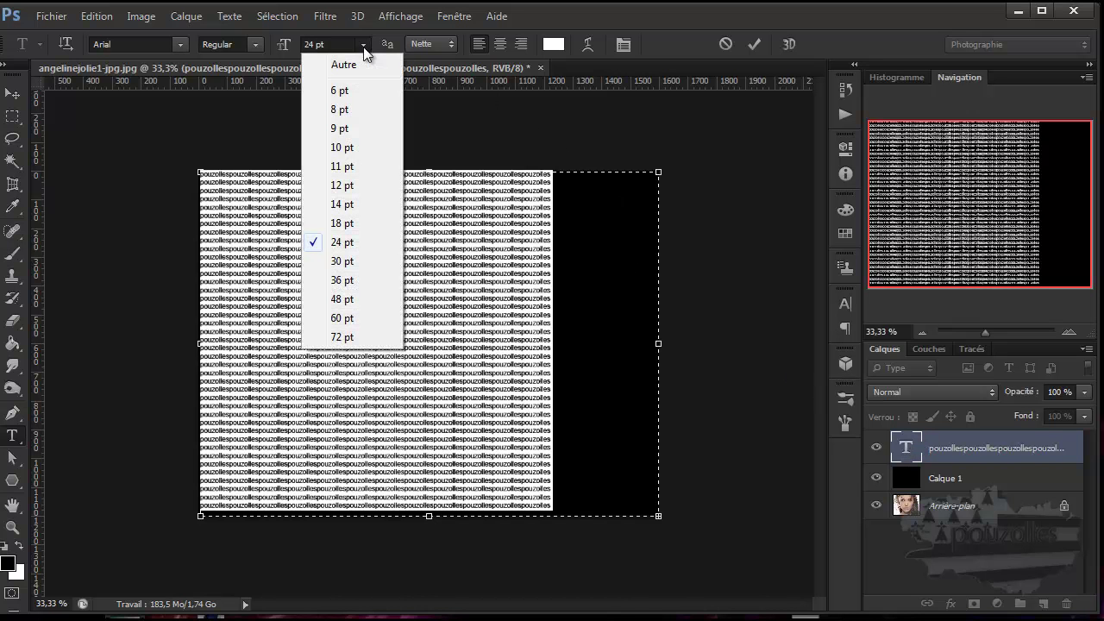
pyautogui.click(342, 261)
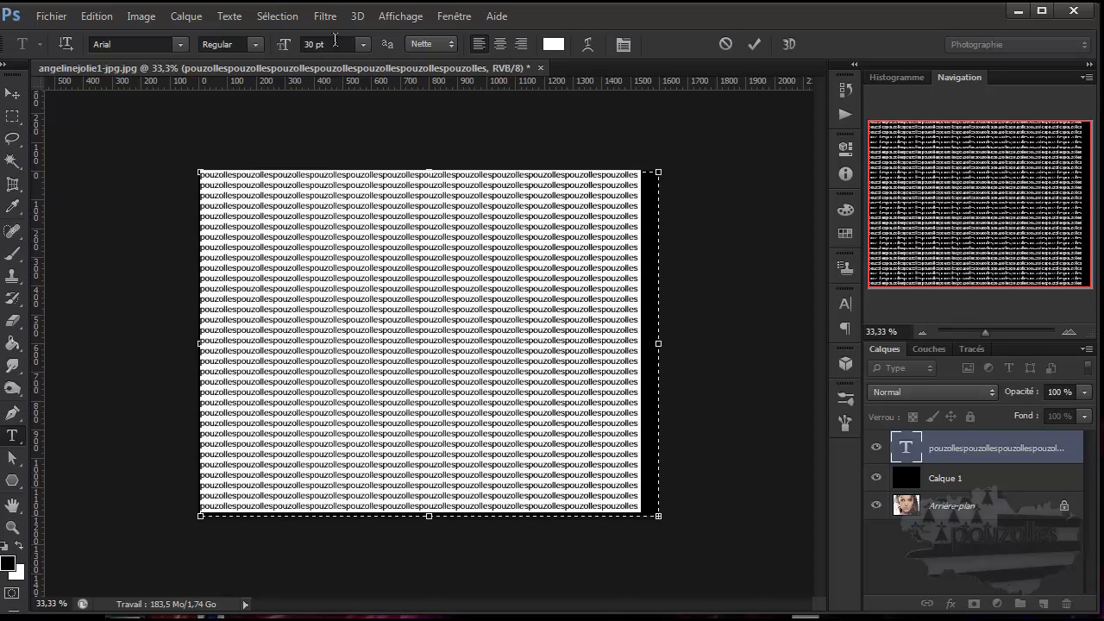
pyautogui.moveTo(335, 43); pyautogui.dragTo(300, 47)
pyautogui.write('32')
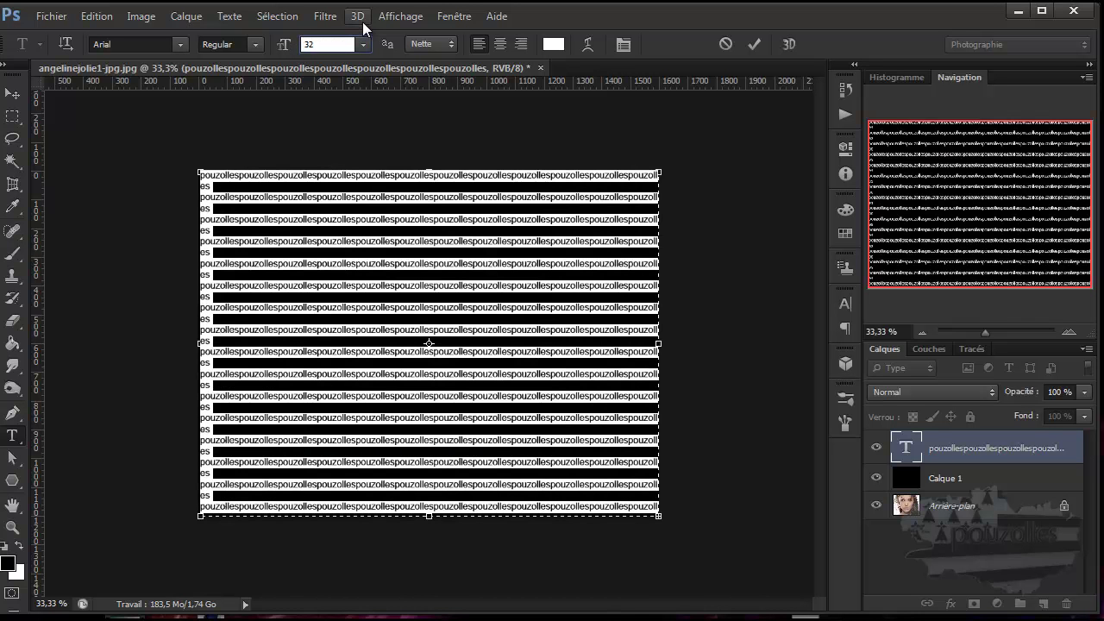
# Apply the 32 pt size and keep the stray 'es' letters on line 2 at 32 pt.
pyautogui.click(224, 188)
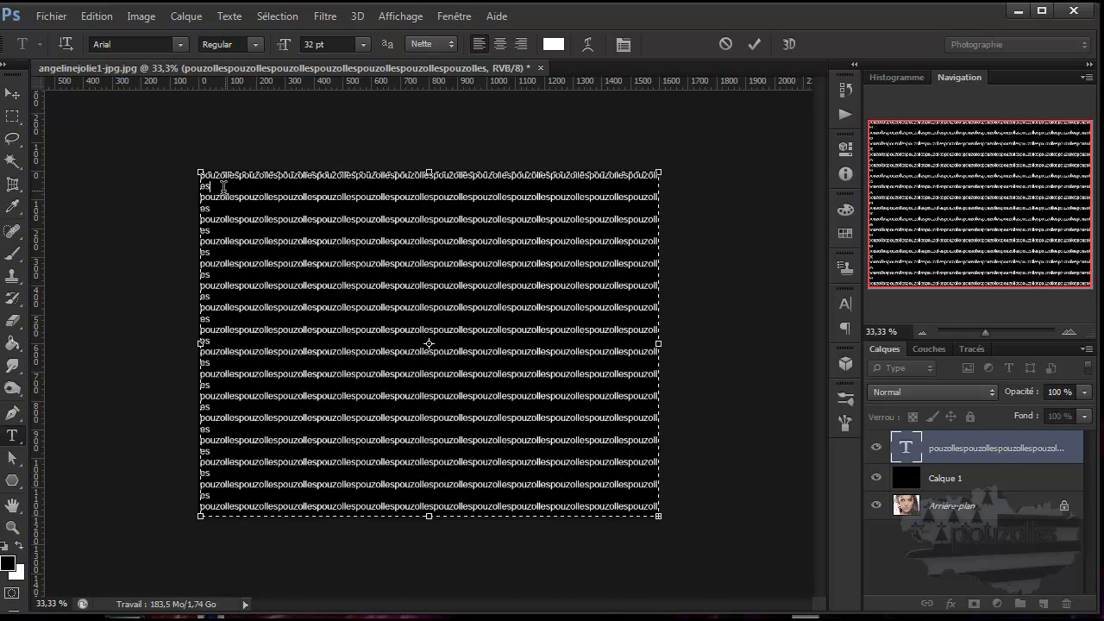
pyautogui.moveTo(213, 185); pyautogui.dragTo(199, 183)
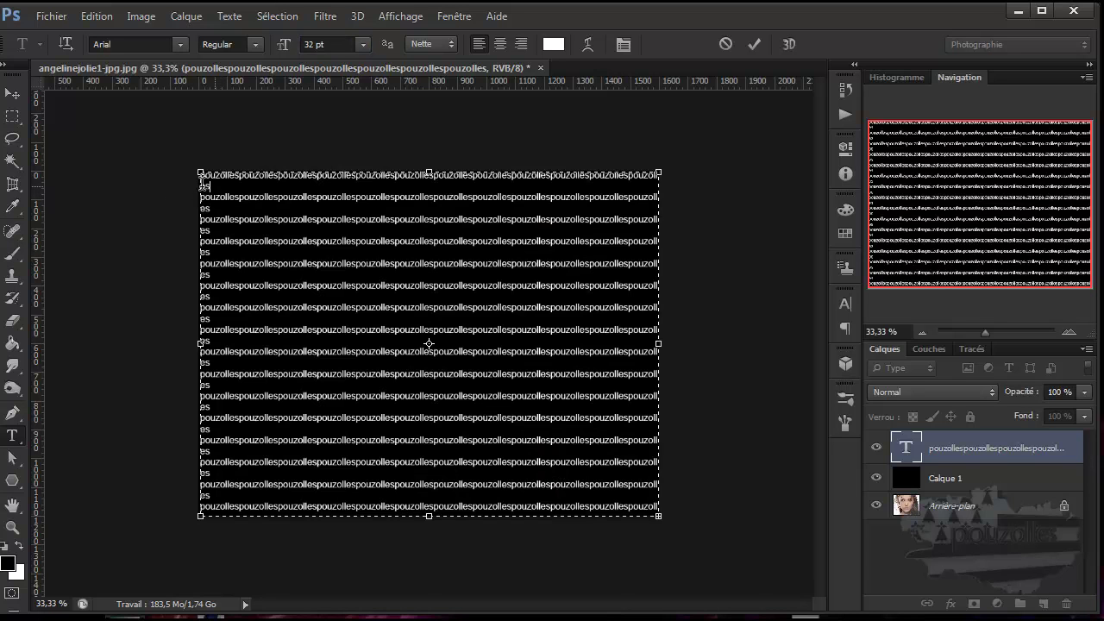
pyautogui.click(313, 44)
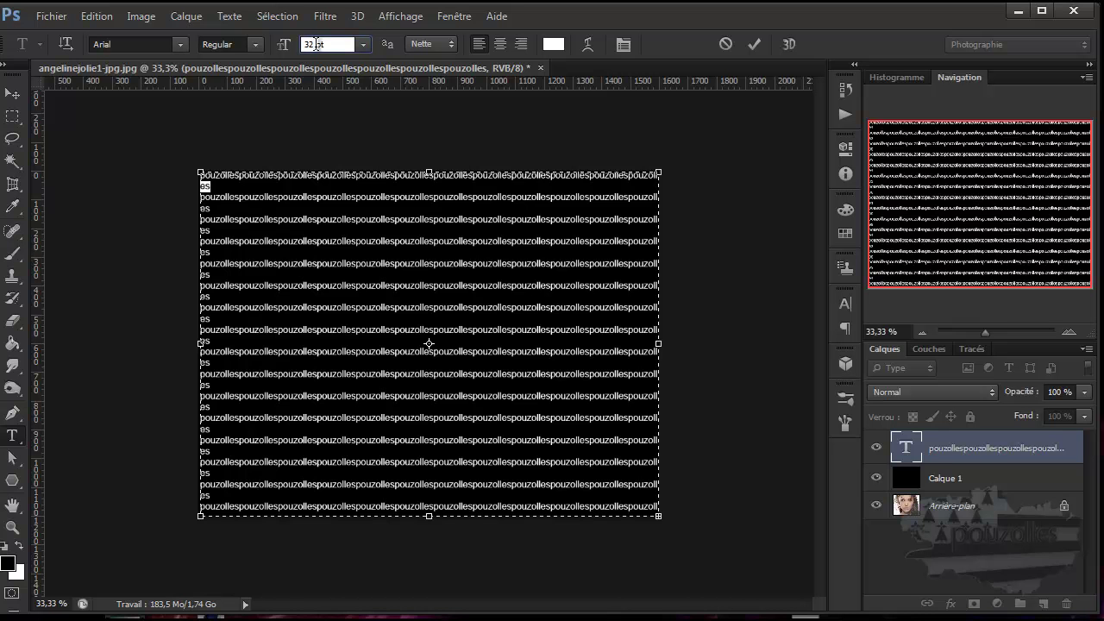
pyautogui.press('Down')
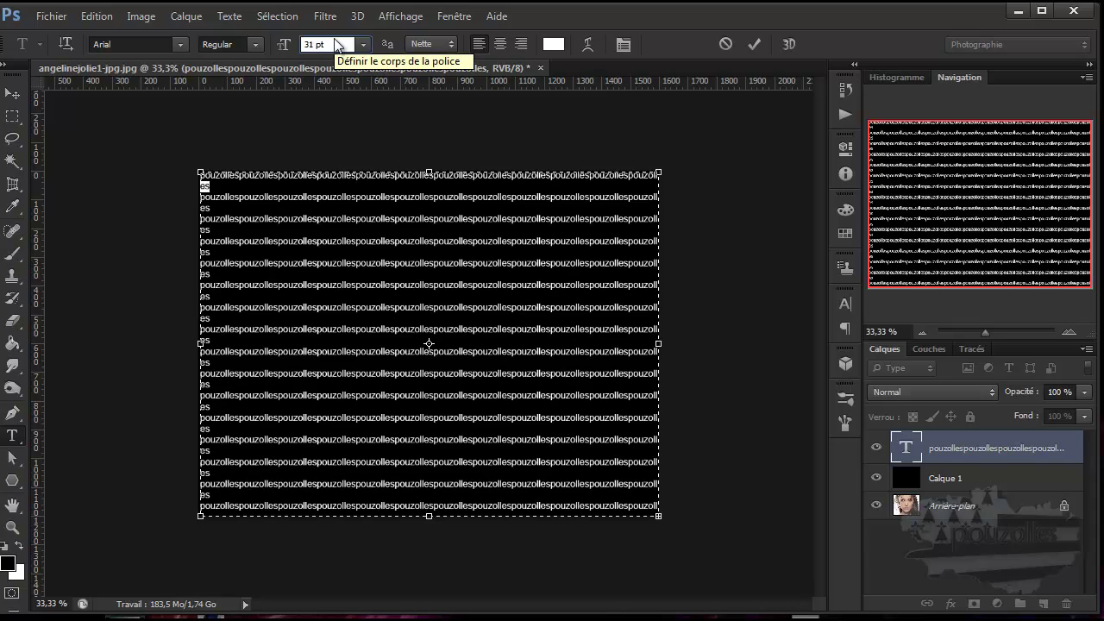
pyautogui.click(216, 186)
pyautogui.doubleClick(217, 186)
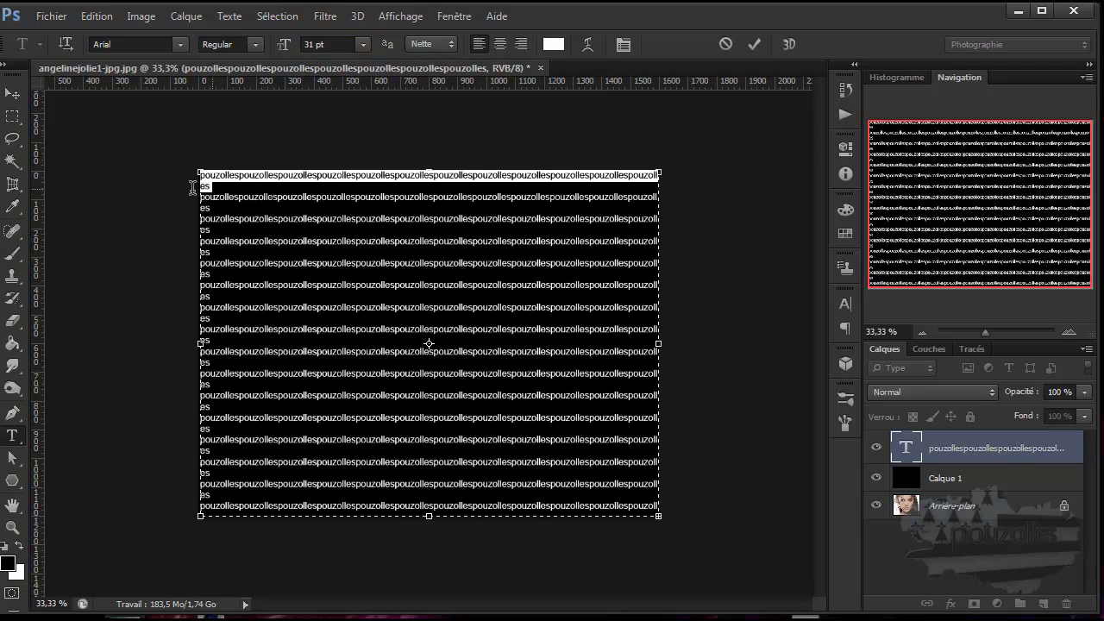
pyautogui.click(211, 188)
pyautogui.moveTo(209, 186); pyautogui.dragTo(196, 187)
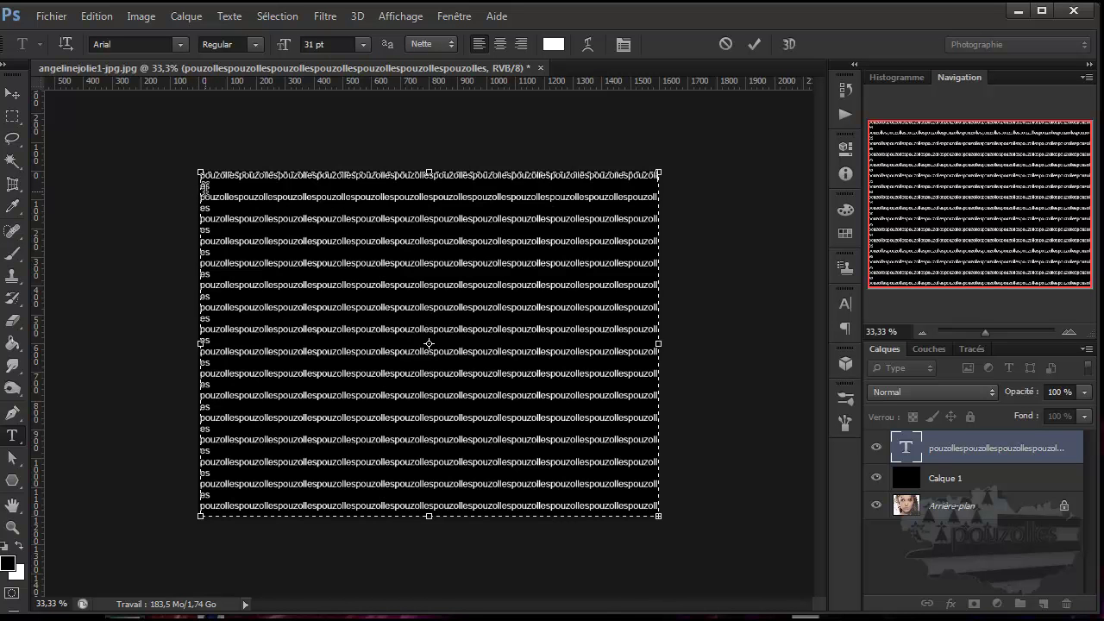
pyautogui.hotkey('ctrl', 'shift', '.')
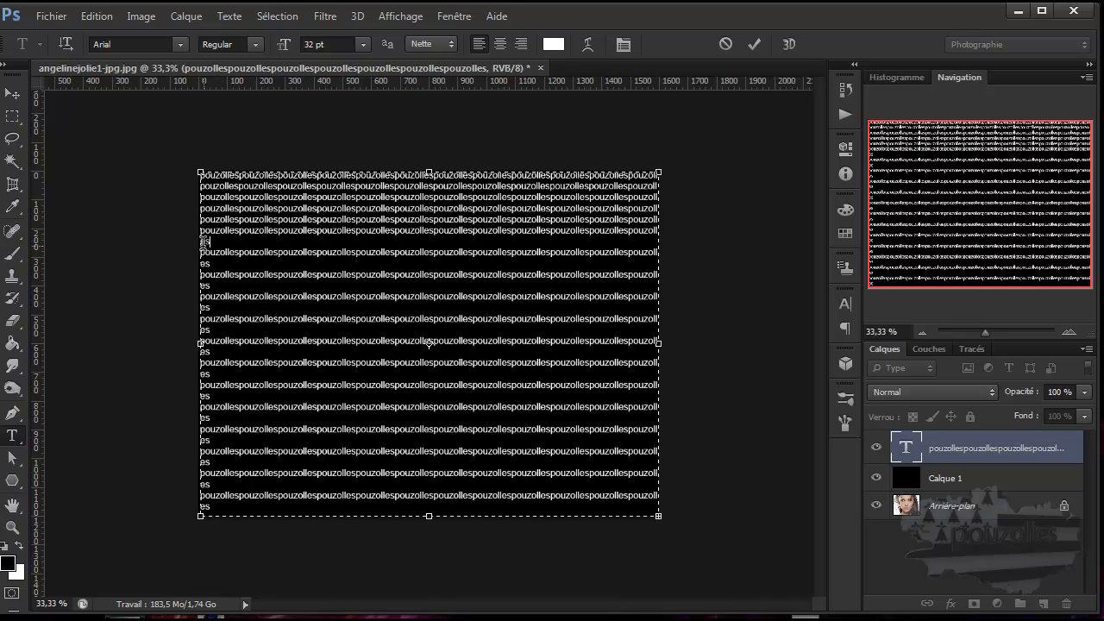
# Delete the line breaks after the lone 'es' lines so the text rewraps.
pyautogui.press('Delete')
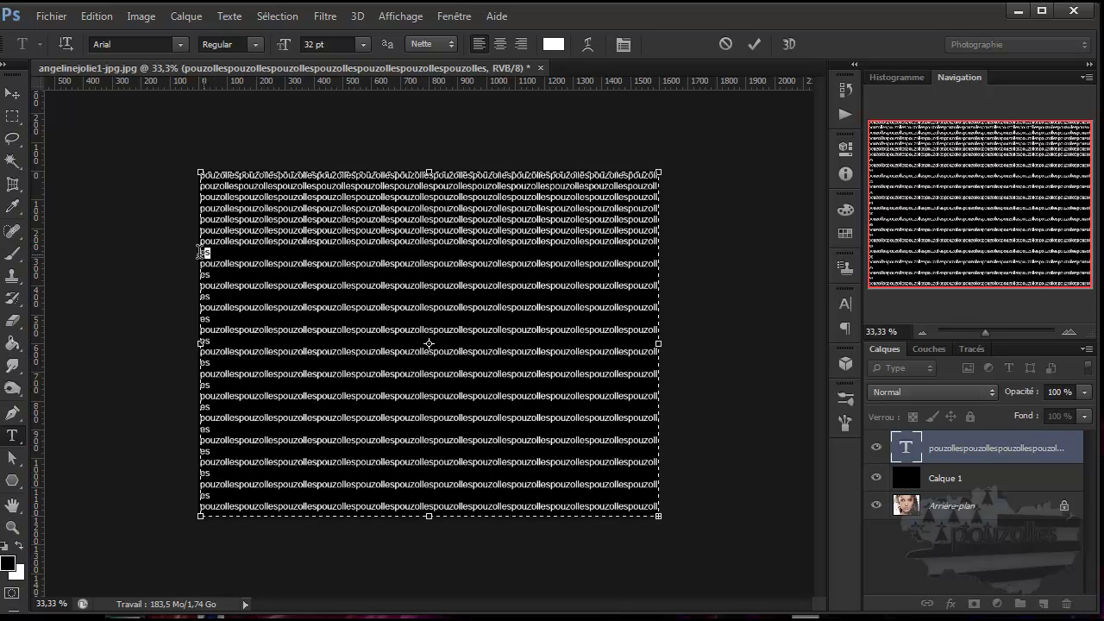
pyautogui.press('Delete')
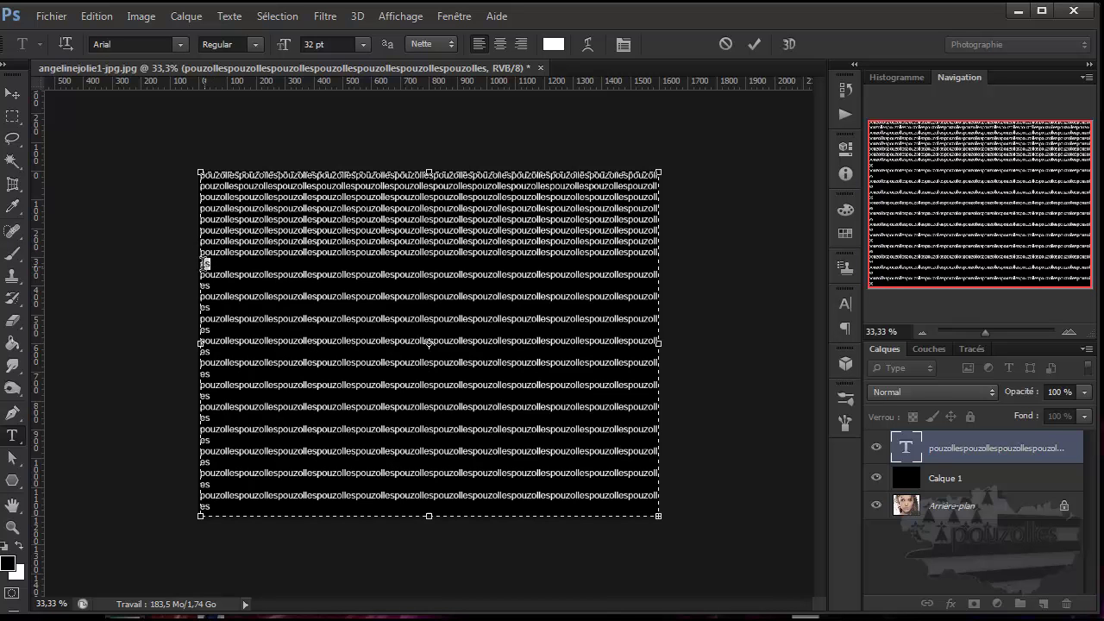
pyautogui.press('Delete')
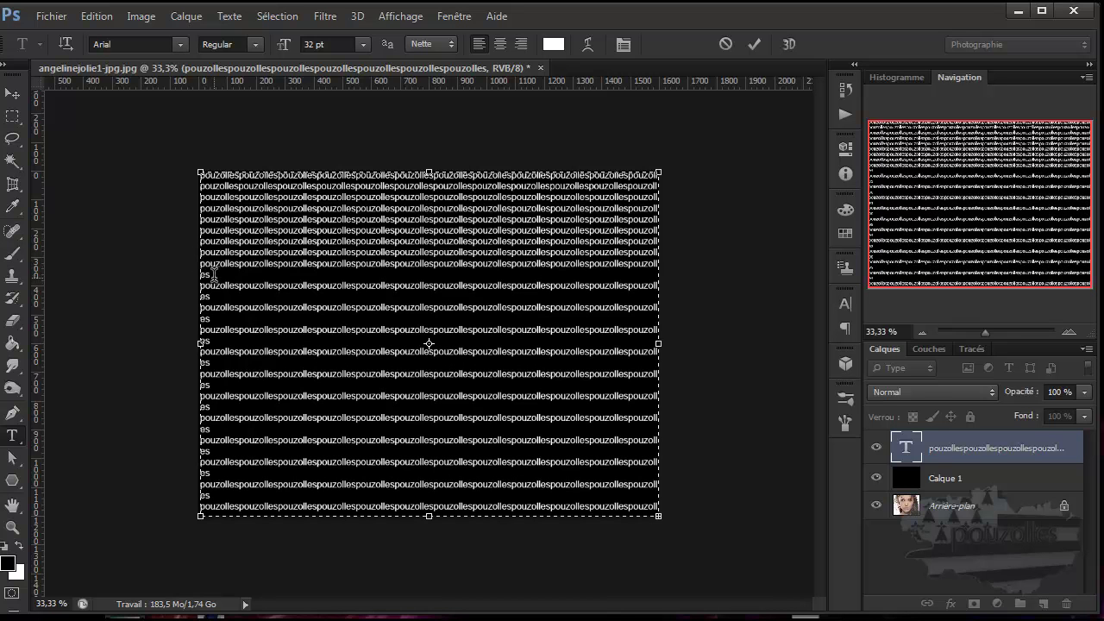
pyautogui.press('Delete')
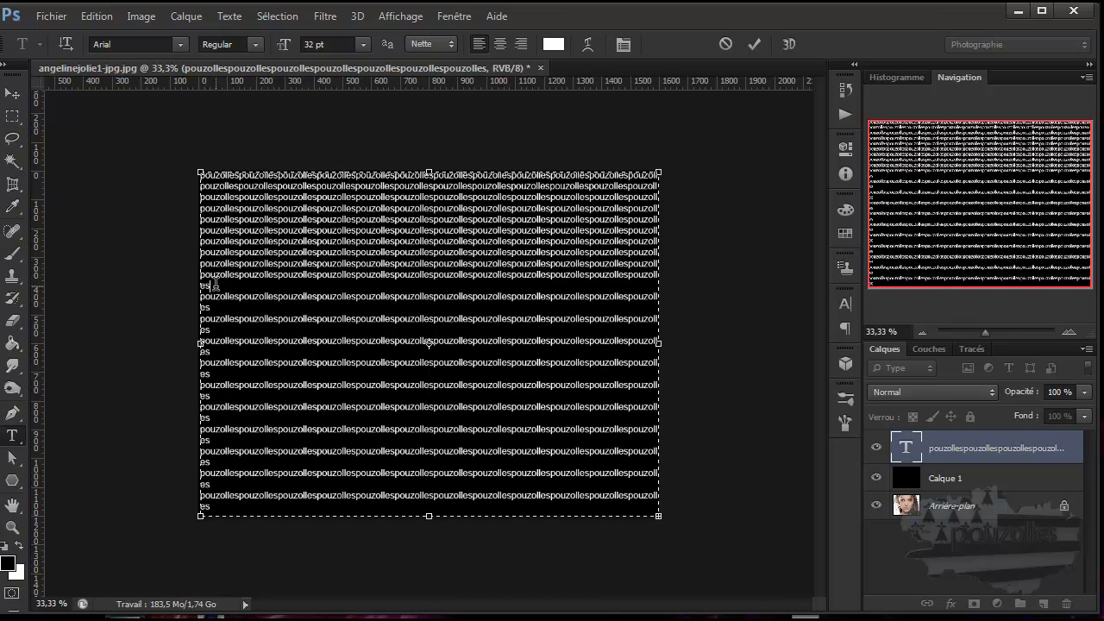
pyautogui.press('Delete')
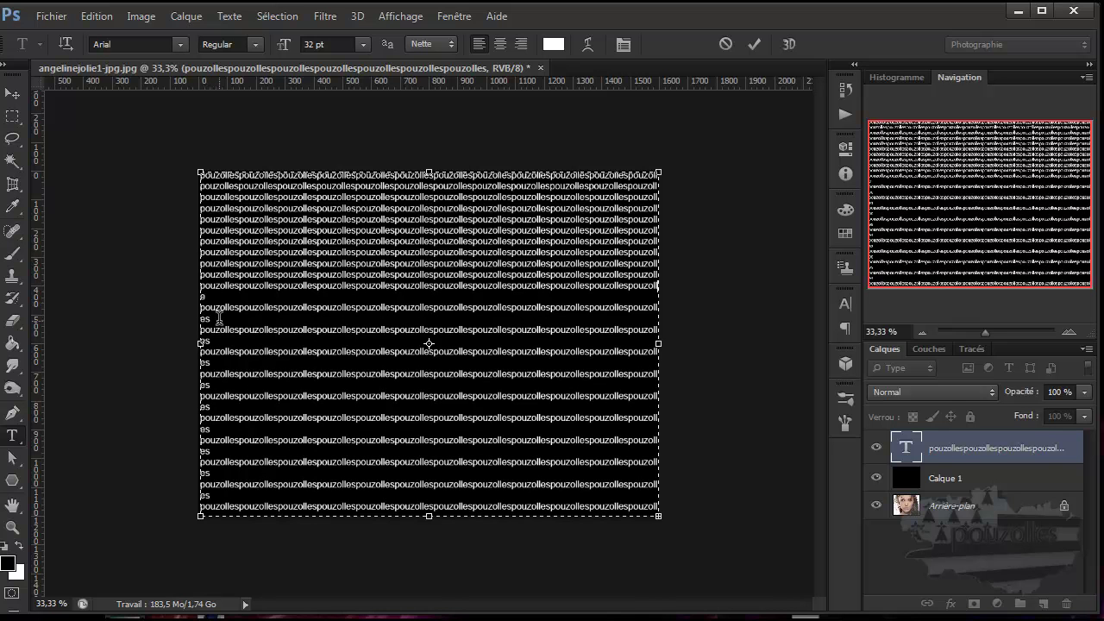
pyautogui.press('Delete')
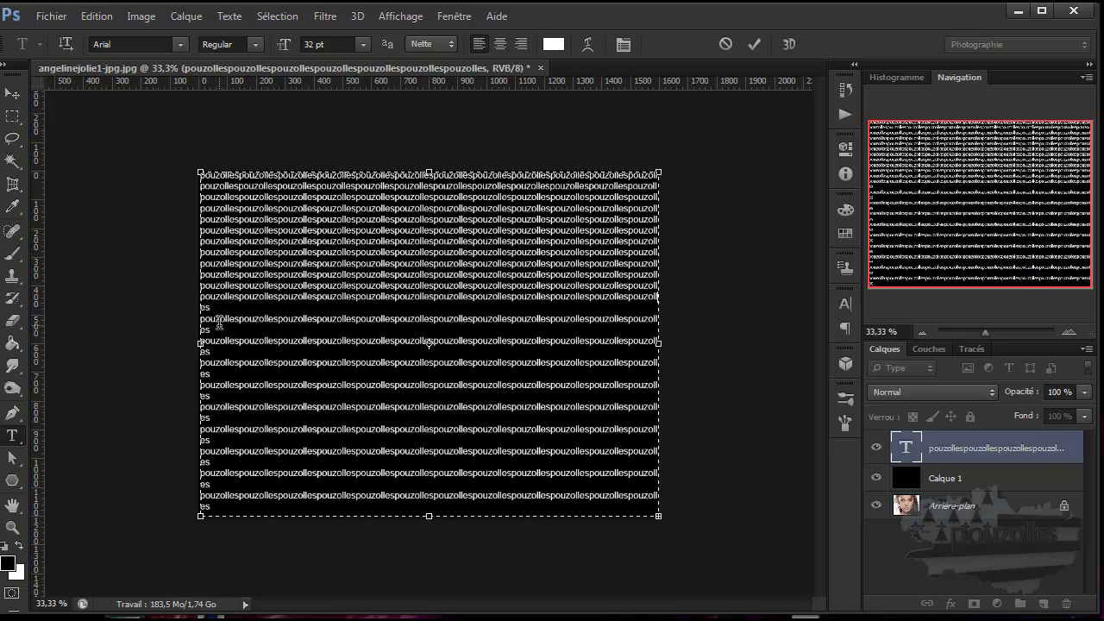
pyautogui.press('Delete')
pyautogui.press('Delete')
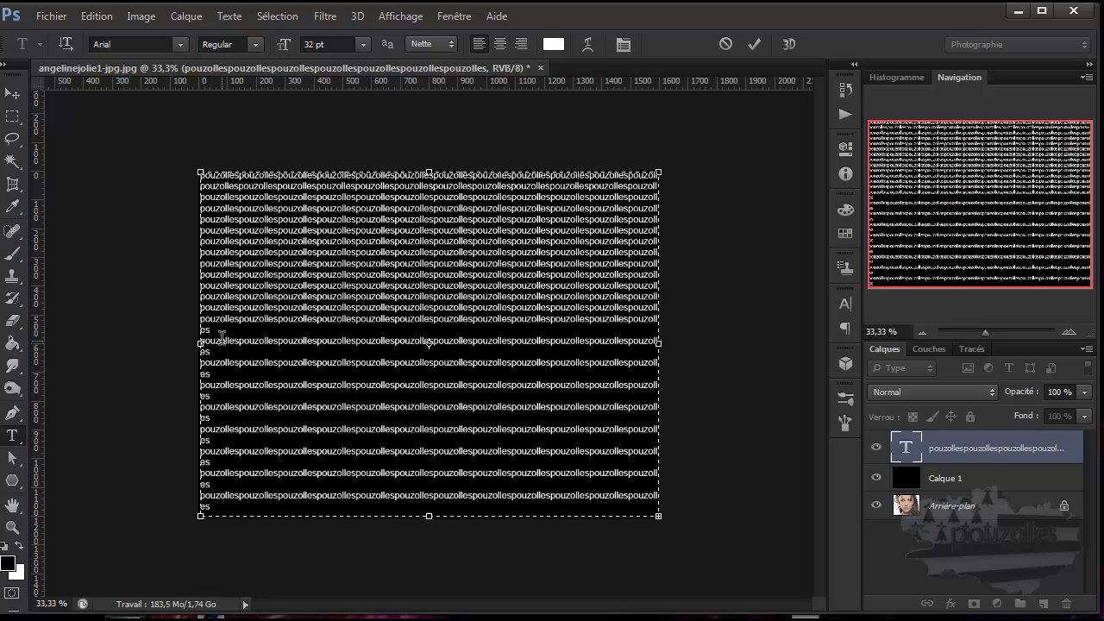
pyautogui.press('Delete')
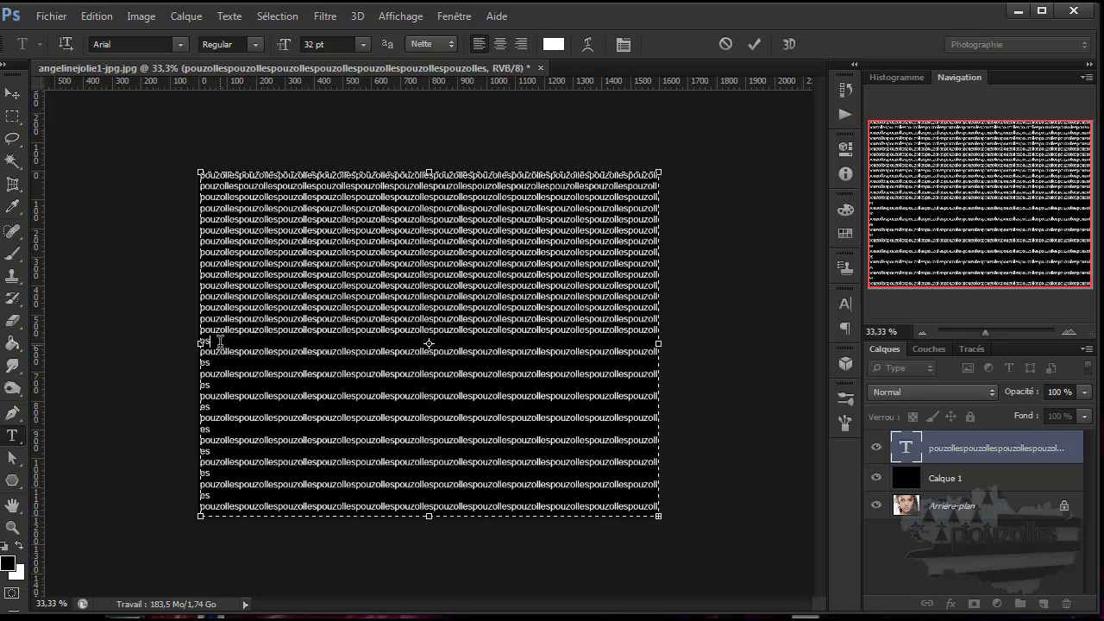
pyautogui.press('Delete')
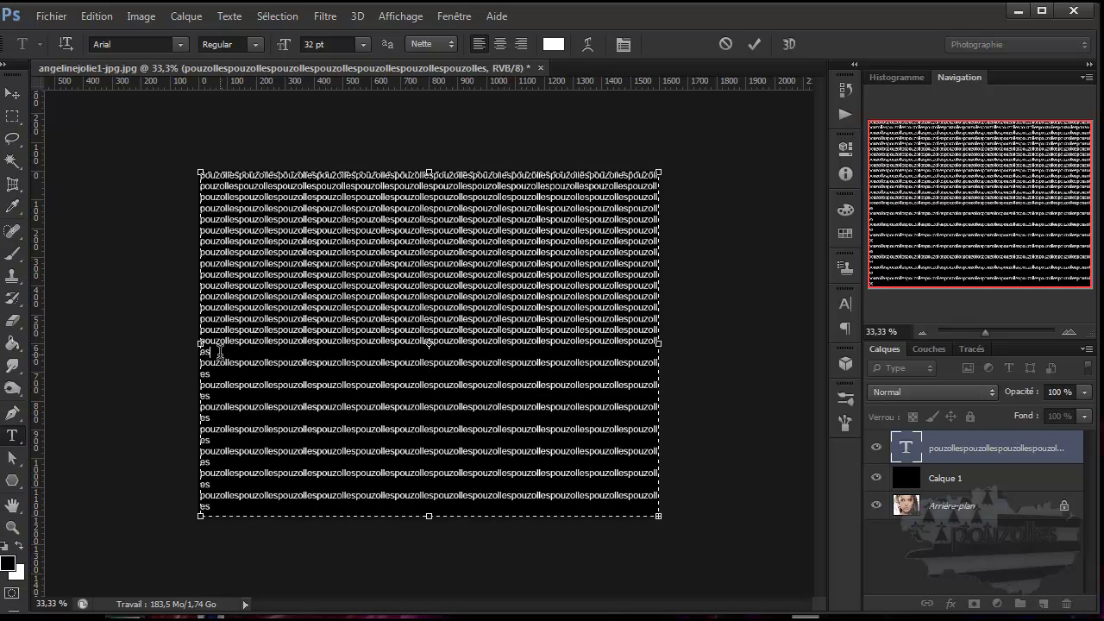
pyautogui.press('Delete')
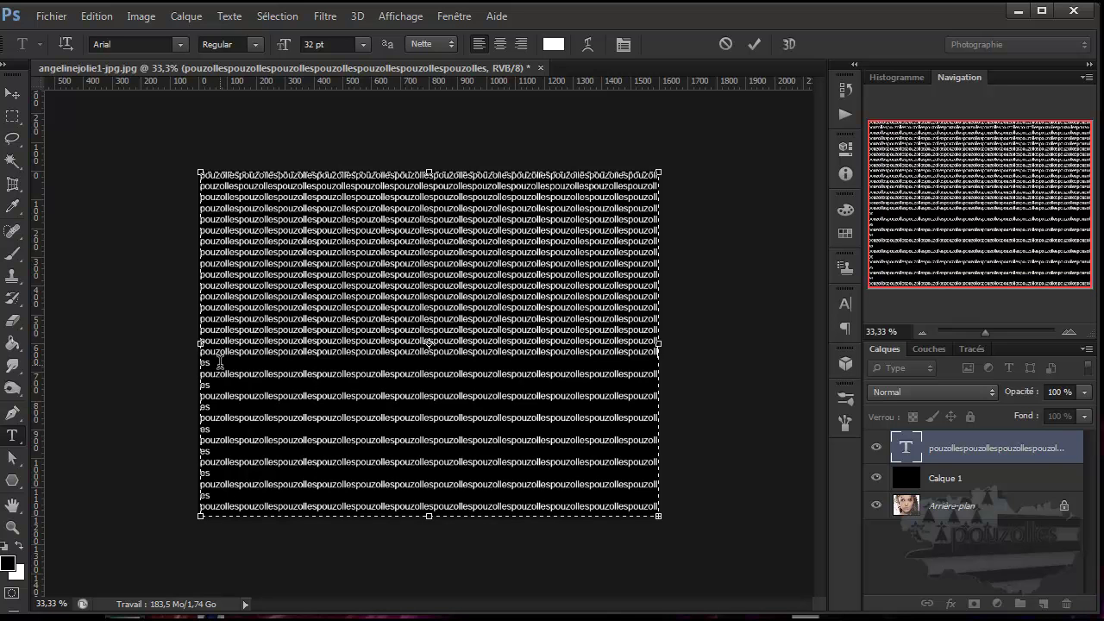
pyautogui.press('Delete')
pyautogui.hotkey('ctrl', 'v')
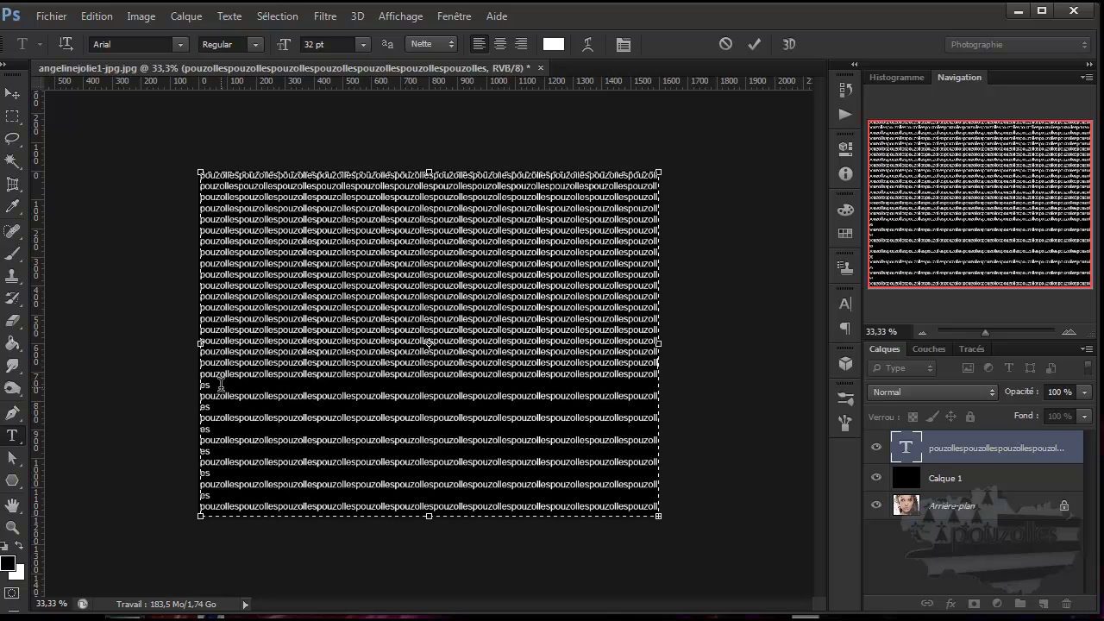
pyautogui.hotkey('ctrl', 'v')
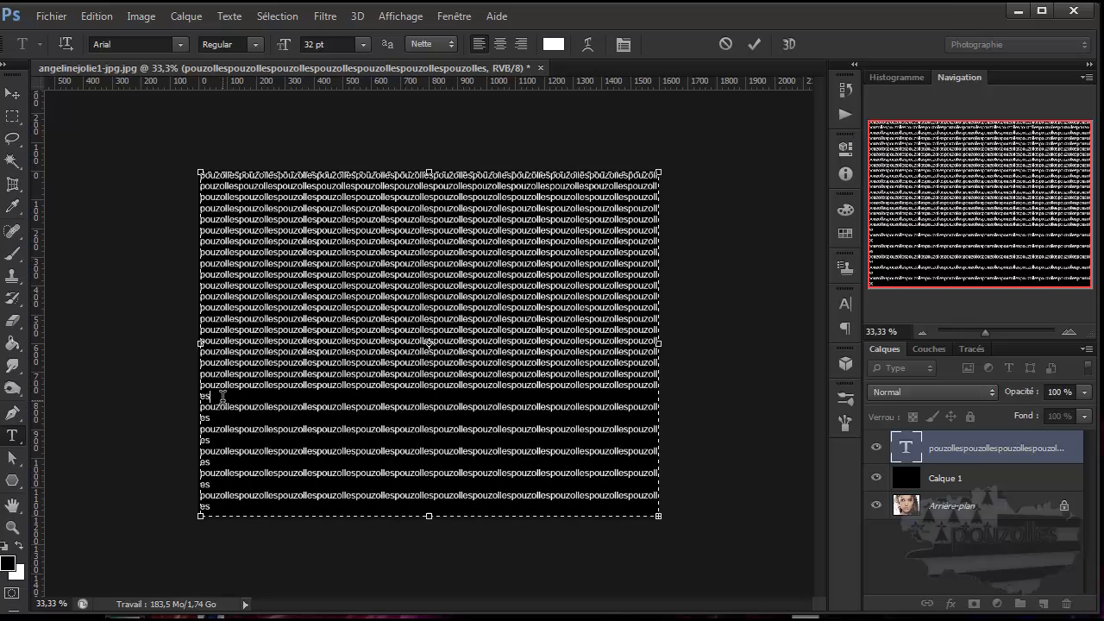
pyautogui.hotkey('ctrl', 'v')
# Fix a character in the lower lines and merge the remaining 'es' lines into the block.
pyautogui.click(224, 411)
pyautogui.press('BackSpace')
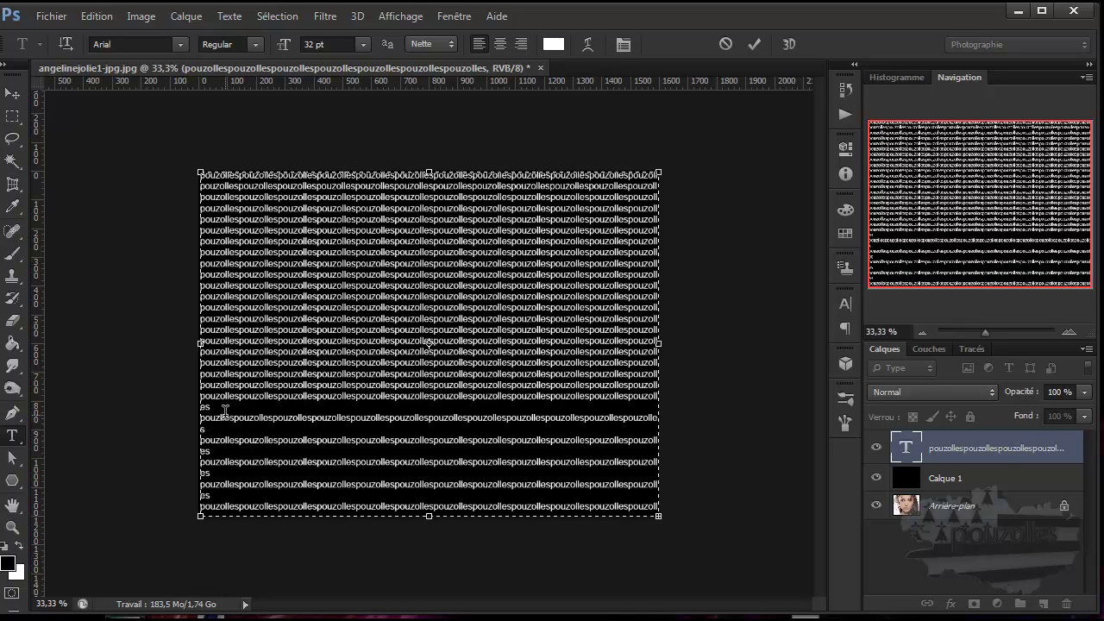
pyautogui.write('o')
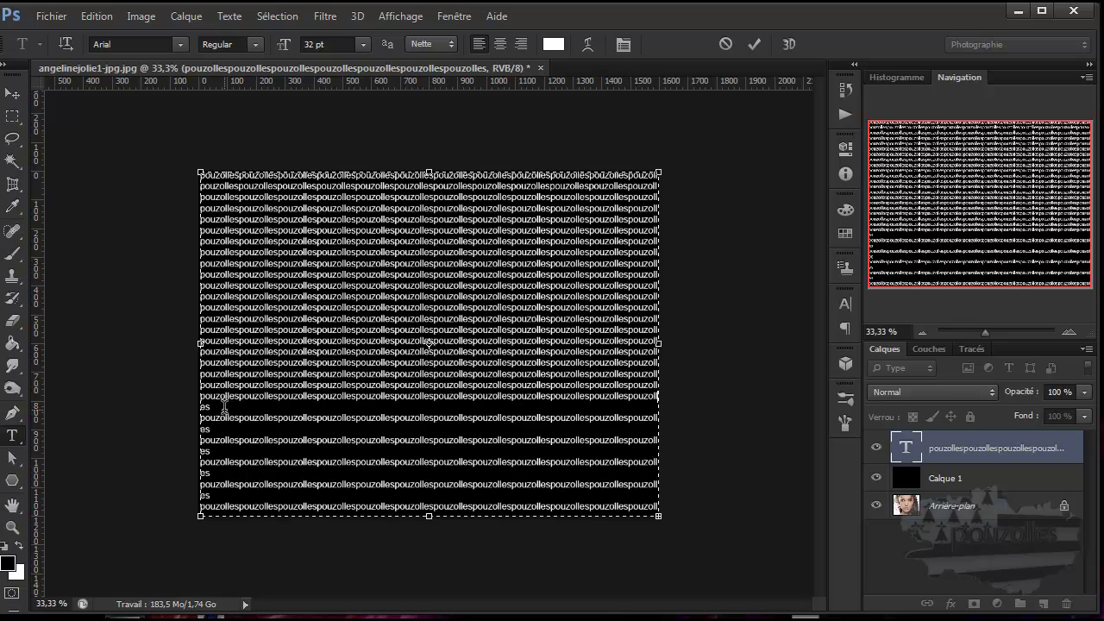
pyautogui.hotkey('ctrl', 'v')
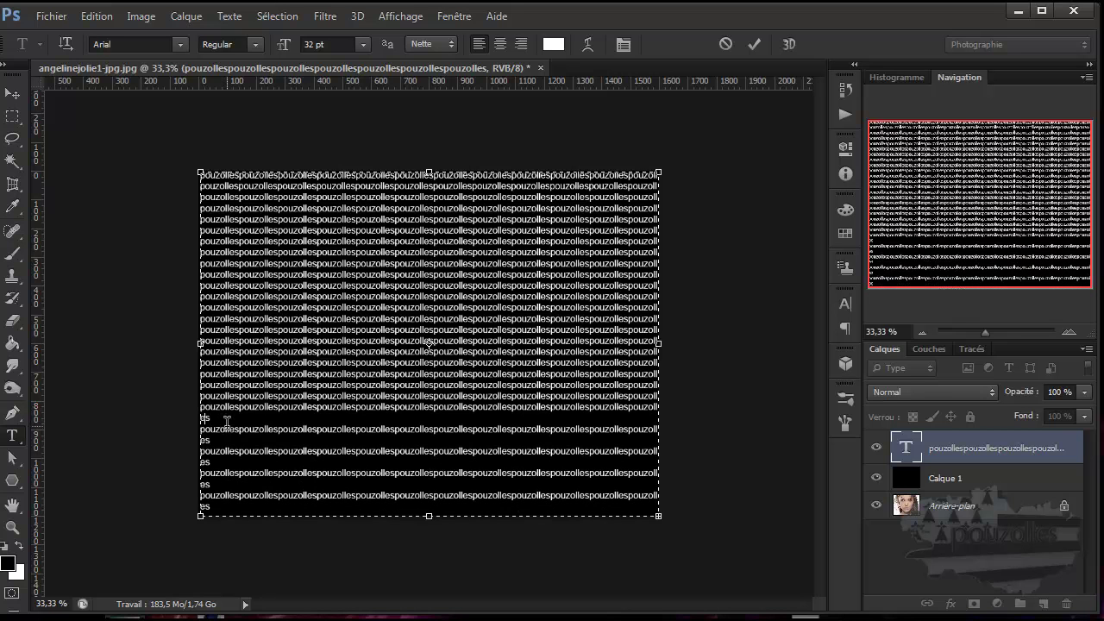
pyautogui.hotkey('ctrl', 'v')
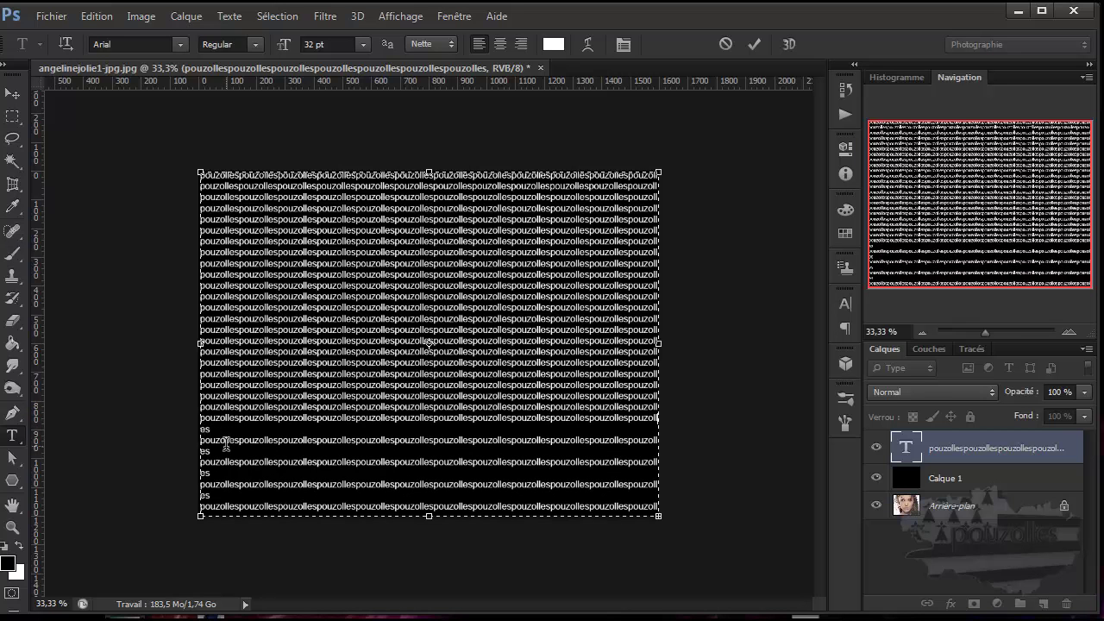
pyautogui.hotkey('ctrl', 'v')
pyautogui.hotkey('ctrl', 'v')
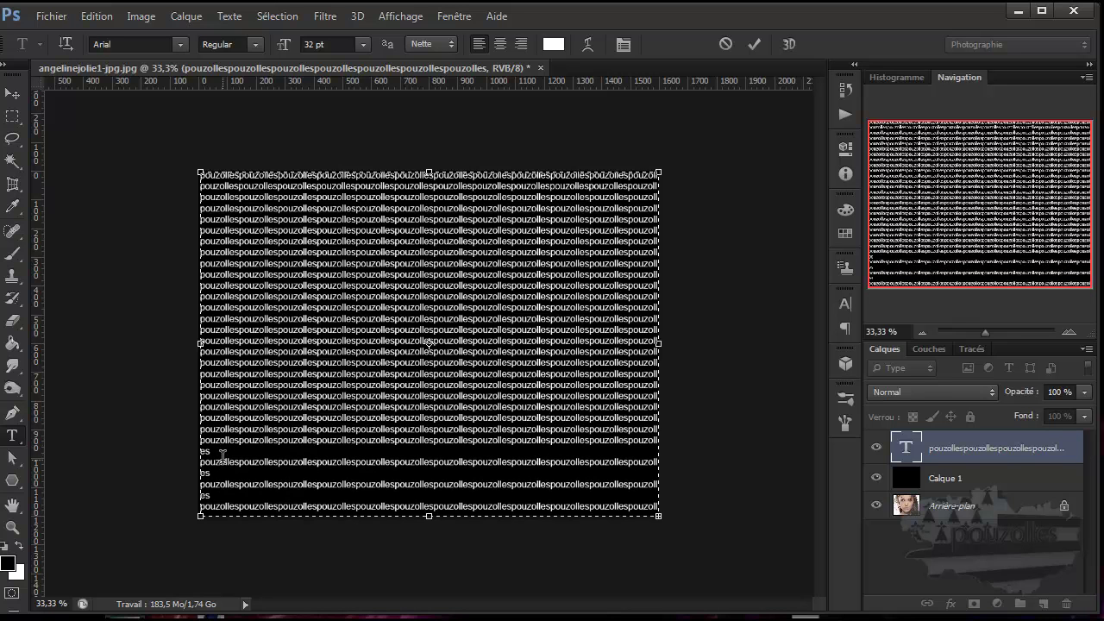
pyautogui.hotkey('ctrl', 'v')
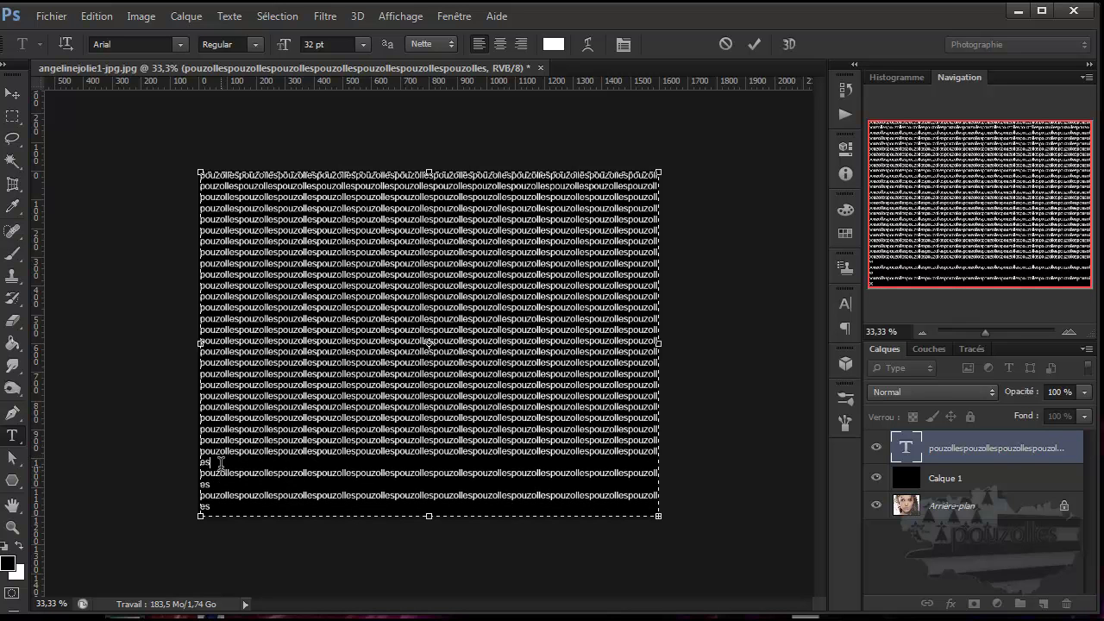
pyautogui.hotkey('ctrl', 'v')
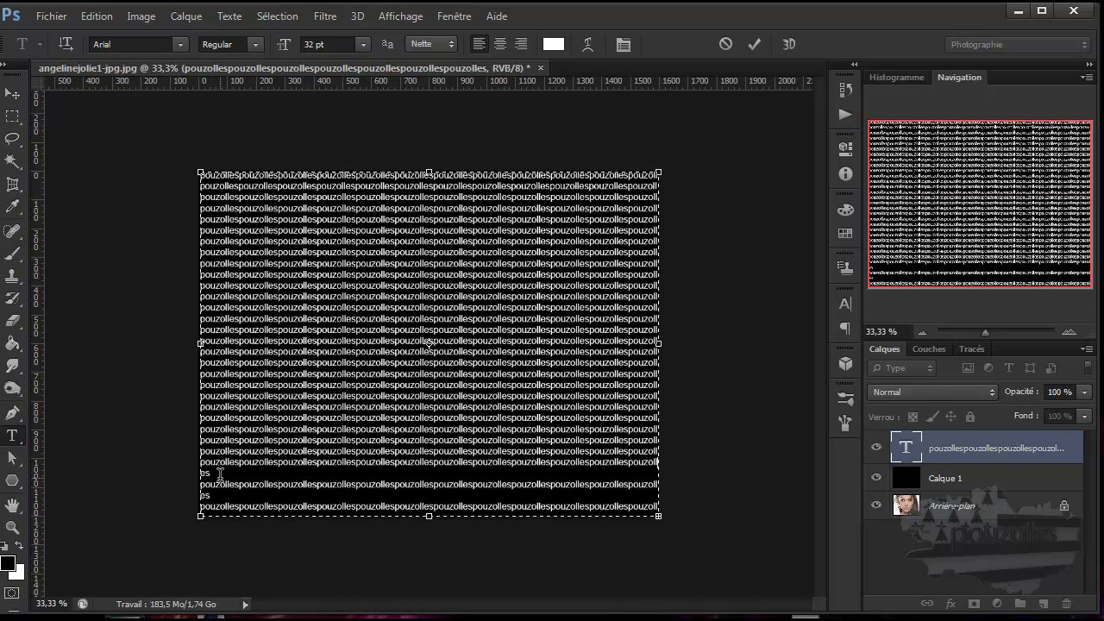
pyautogui.hotkey('ctrl', 'v')
pyautogui.hotkey('ctrl', 'v')
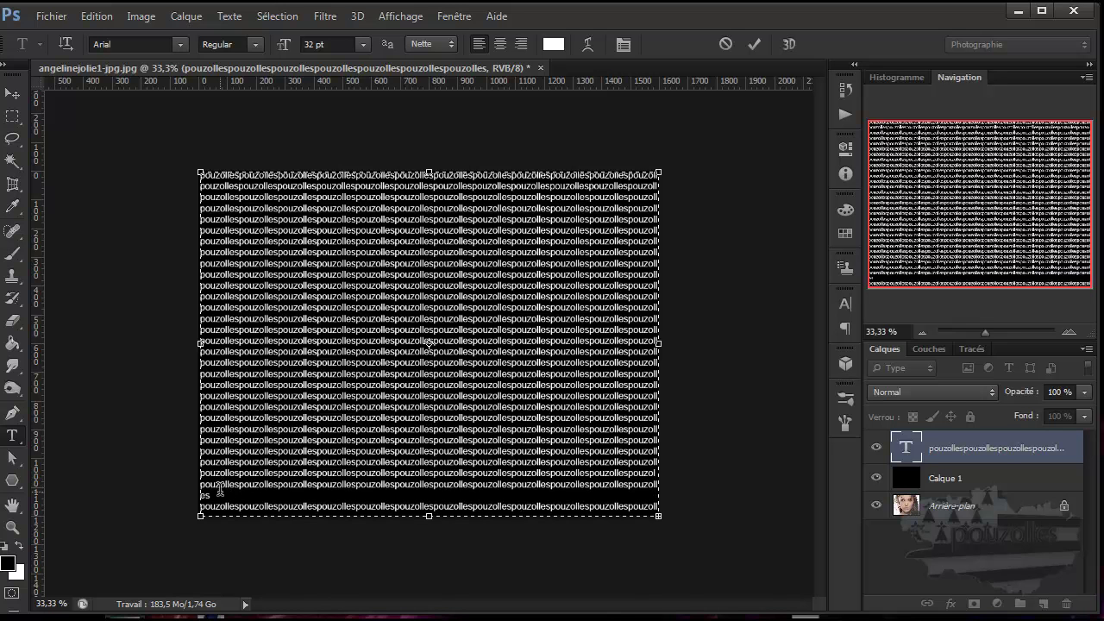
pyautogui.hotkey('ctrl', 'v')
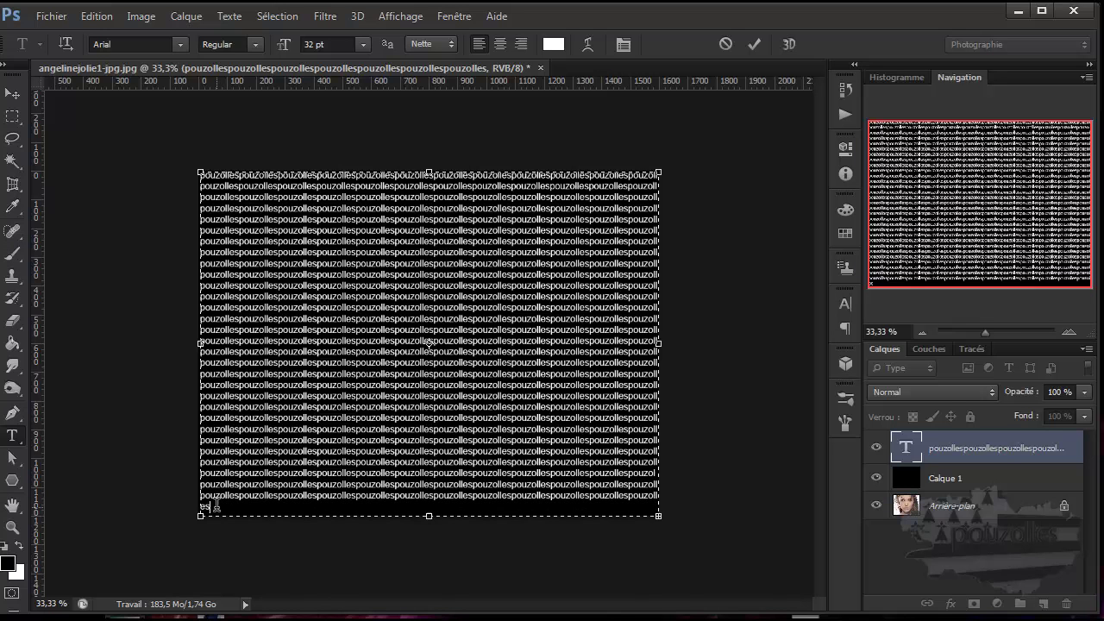
pyautogui.hotkey('ctrl', 'v')
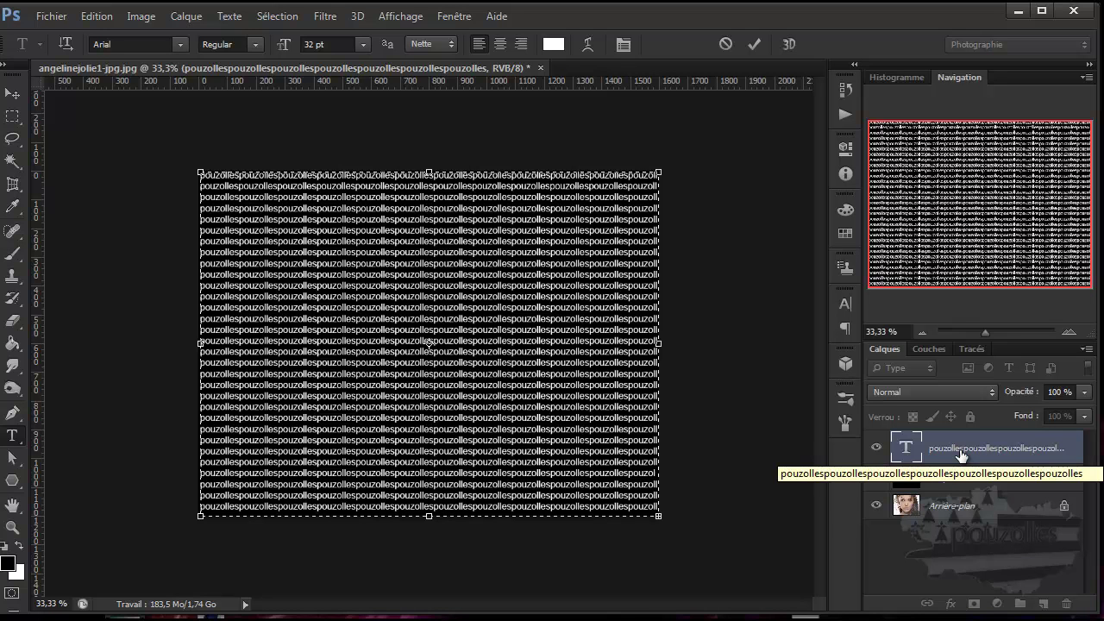
# Commit the text, duplicate Arrière-plan and move the copy above the text layer.
pyautogui.hotkey('ctrl', 'h')
pyautogui.moveTo(965, 511); pyautogui.dragTo(1044, 608)
pyautogui.moveTo(966, 509); pyautogui.dragTo(961, 444)
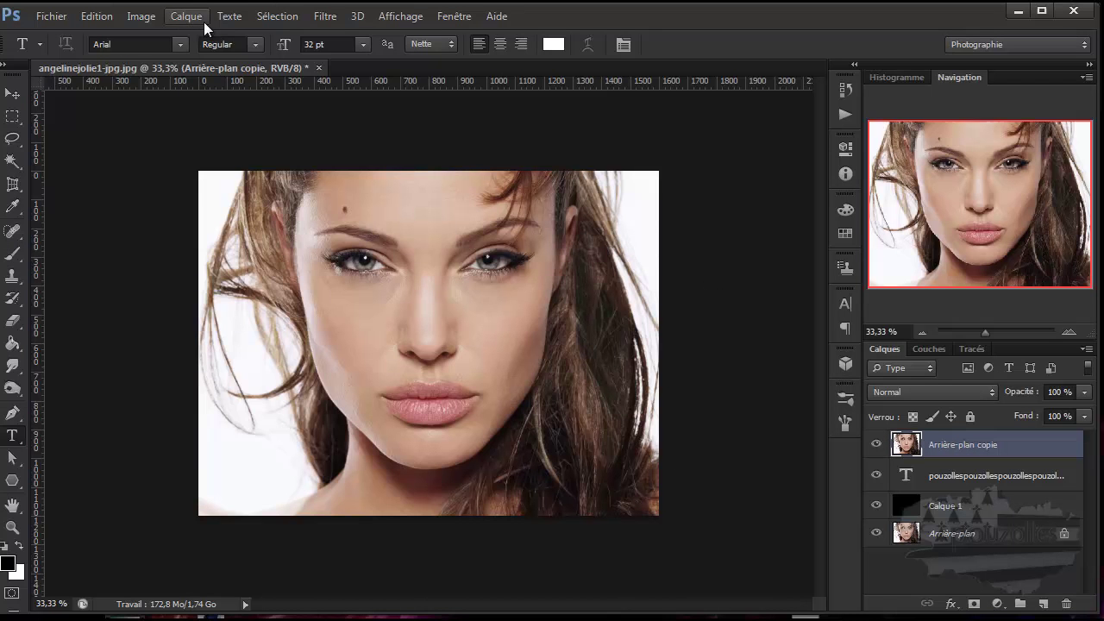
pyautogui.click(230, 17)
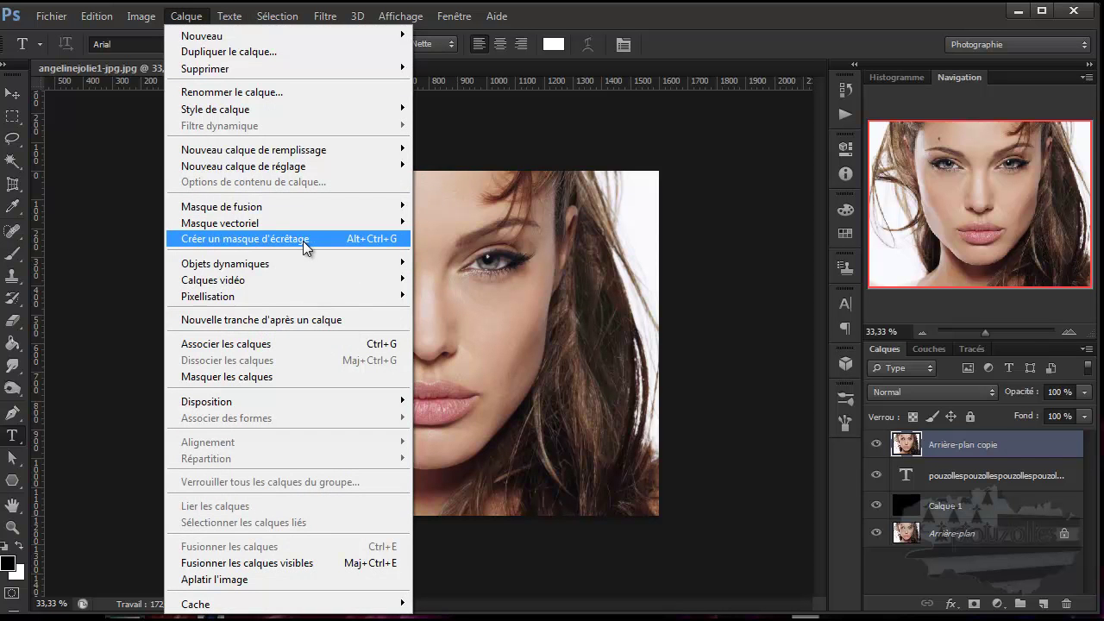
pyautogui.click(303, 239)
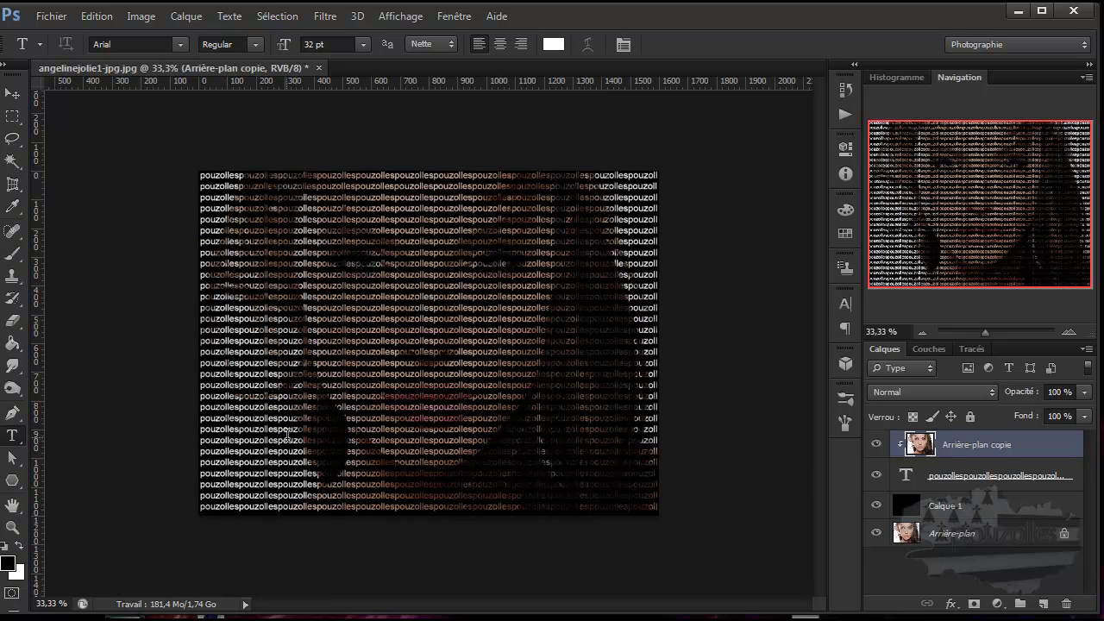
pyautogui.click(318, 415)
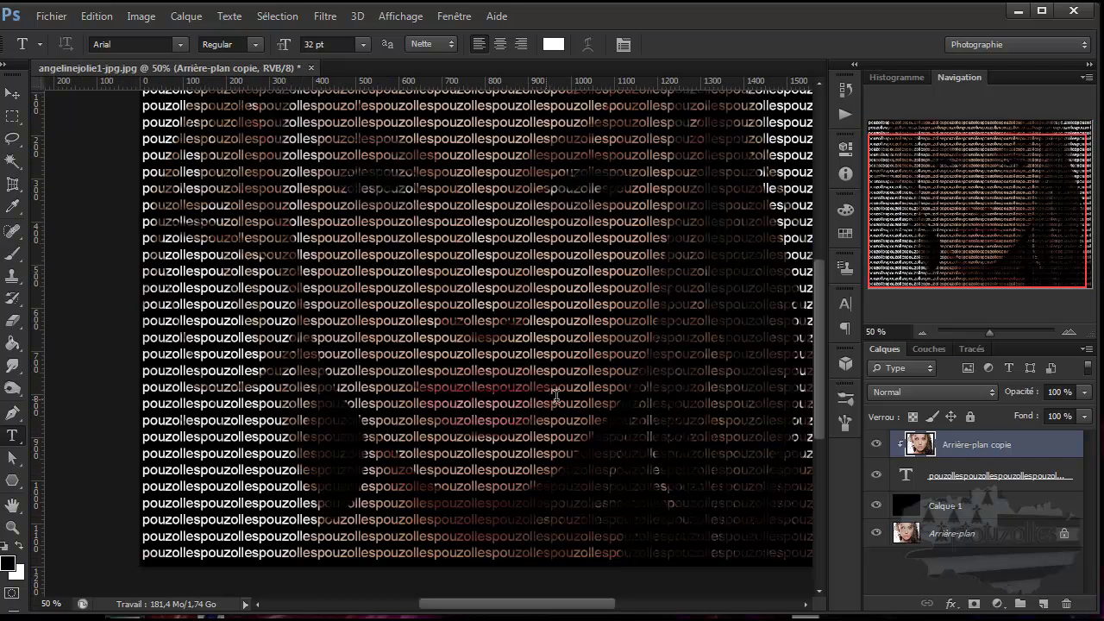
pyautogui.moveTo(817, 381); pyautogui.dragTo(815, 371)
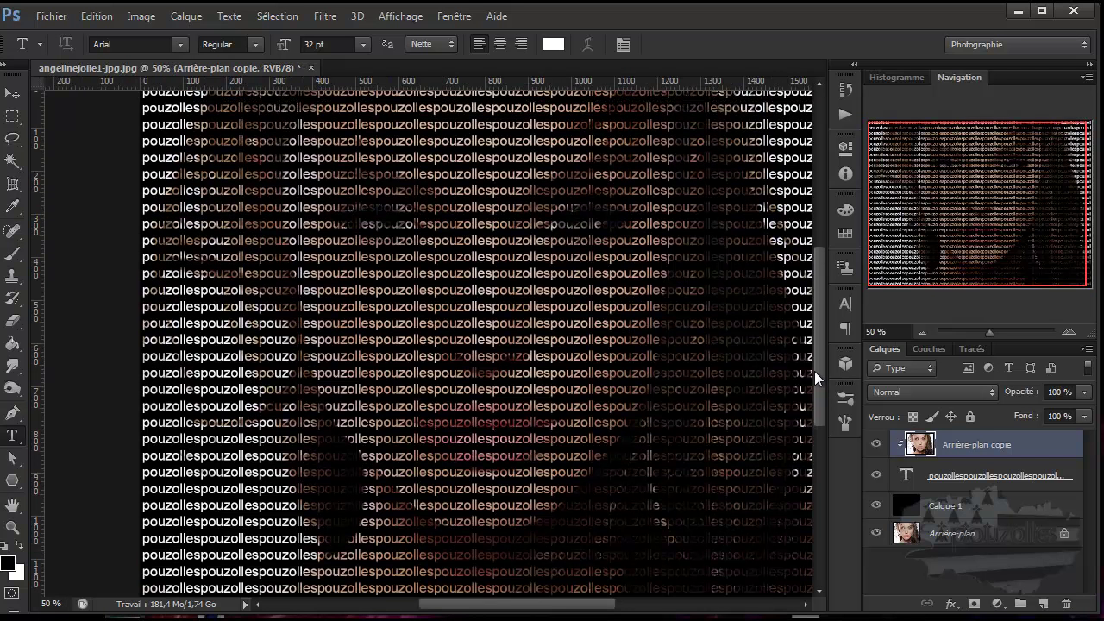
pyautogui.moveTo(535, 608); pyautogui.dragTo(553, 613)
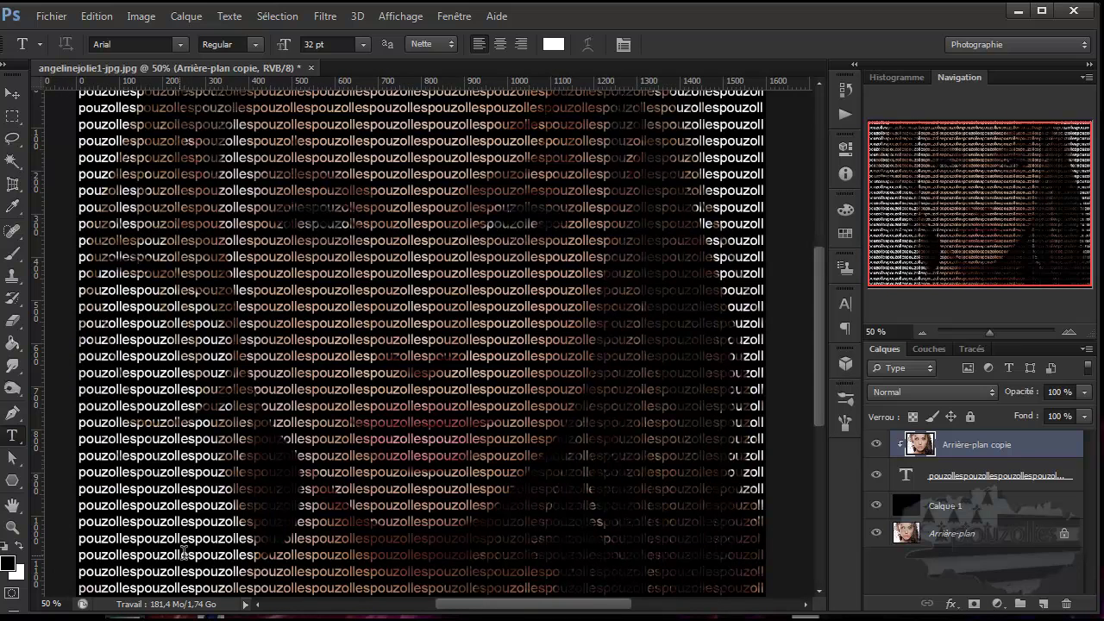
pyautogui.hotkey('ctrl', '-')
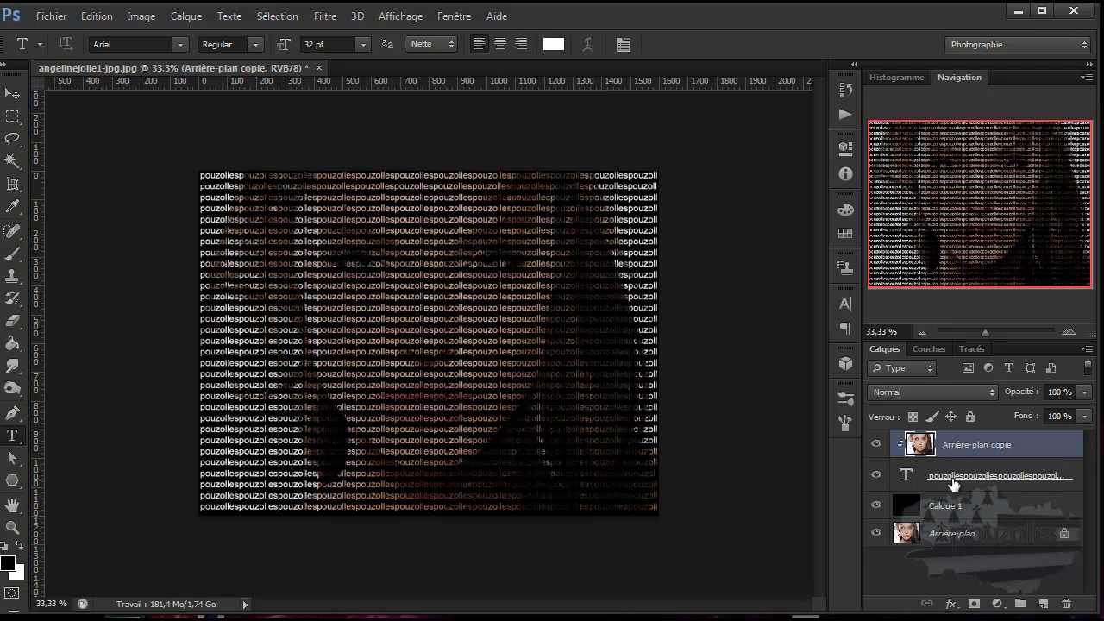
# Merge the pouzolles text layer into Arrière-plan copie with Fusionner les calques.
pyautogui.keyDown('shift'); pyautogui.click(953, 477); pyautogui.keyUp('shift')
pyautogui.keyDown('shift'); pyautogui.click(954, 507); pyautogui.keyUp('shift')
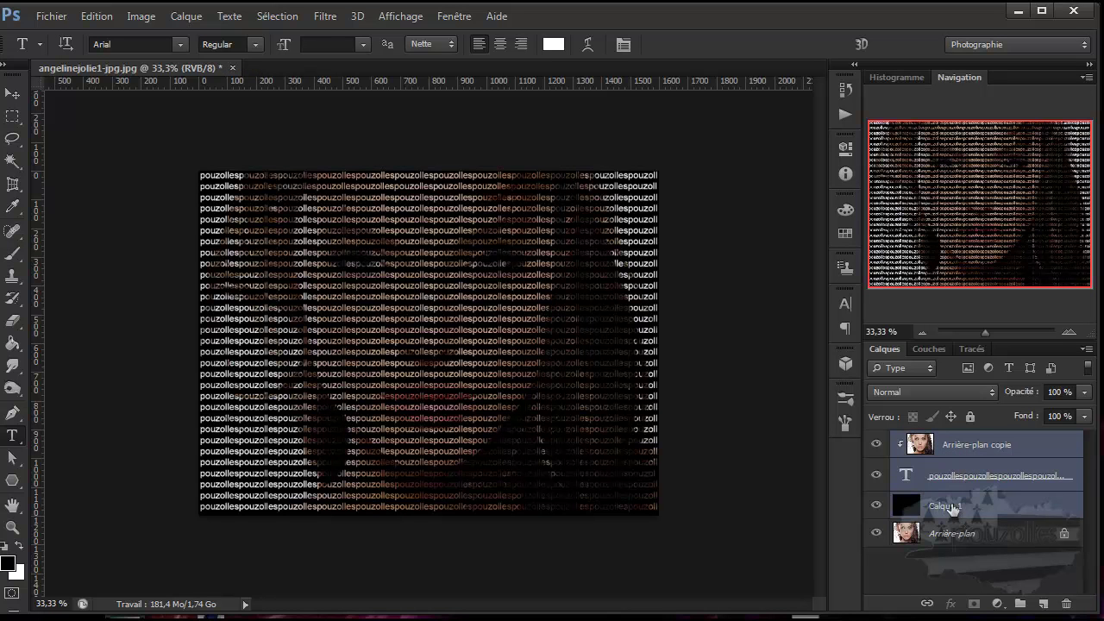
pyautogui.rightClick(955, 476)
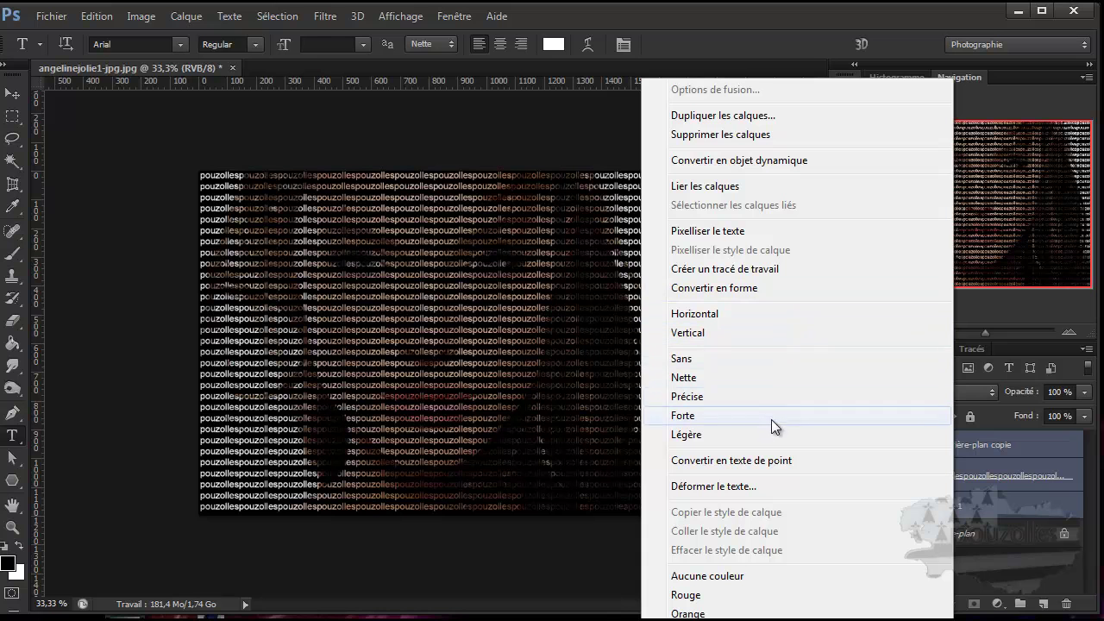
pyautogui.click(1009, 448)
pyautogui.click(983, 446)
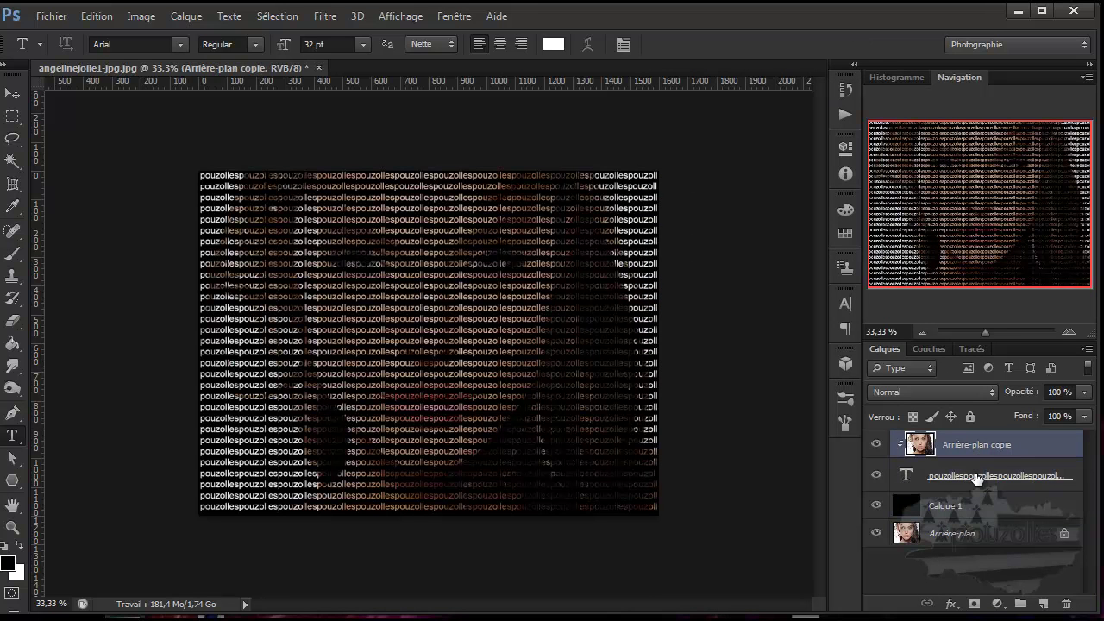
pyautogui.keyDown('shift'); pyautogui.click(976, 477); pyautogui.keyUp('shift')
pyautogui.rightClick(977, 445)
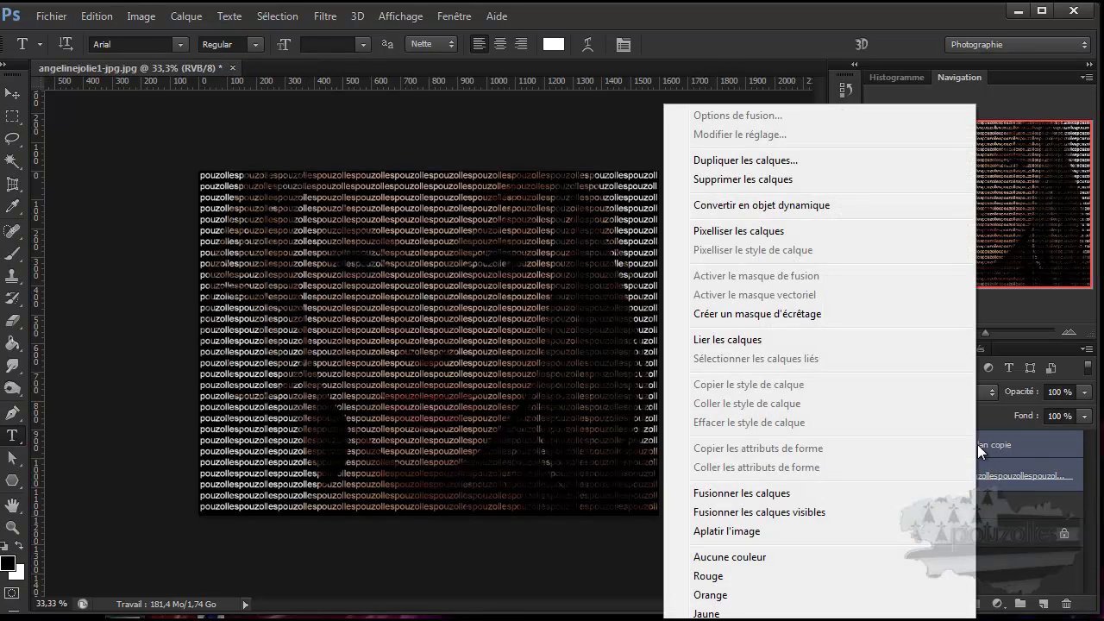
pyautogui.click(751, 493)
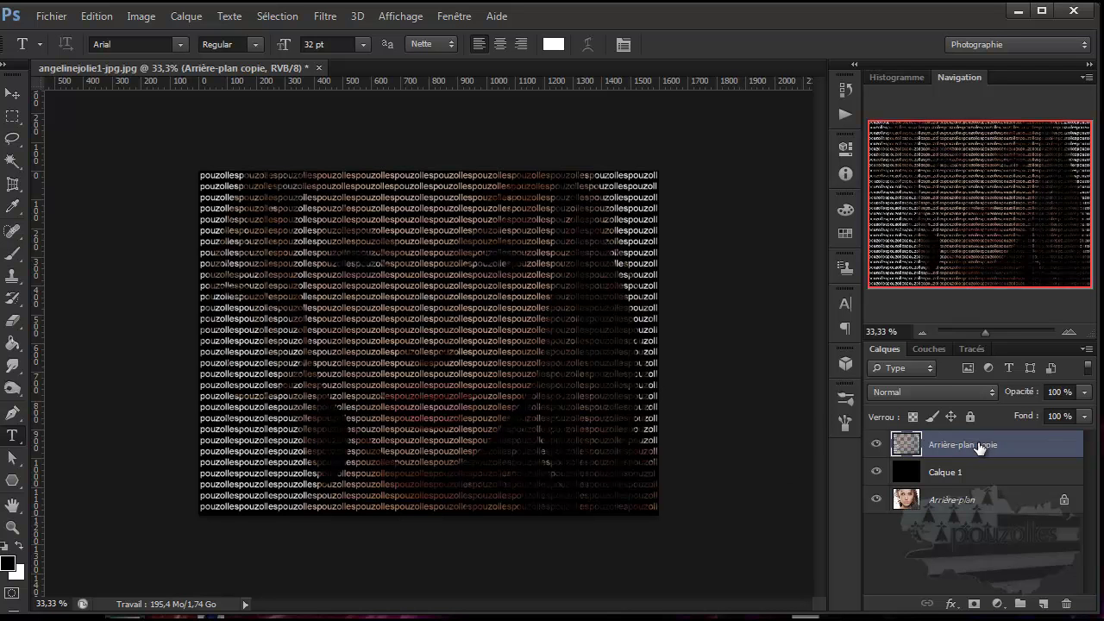
# Merge the black Calque 1 into Arrière-plan copie as well.
pyautogui.keyDown('shift'); pyautogui.click(975, 471); pyautogui.keyUp('shift')
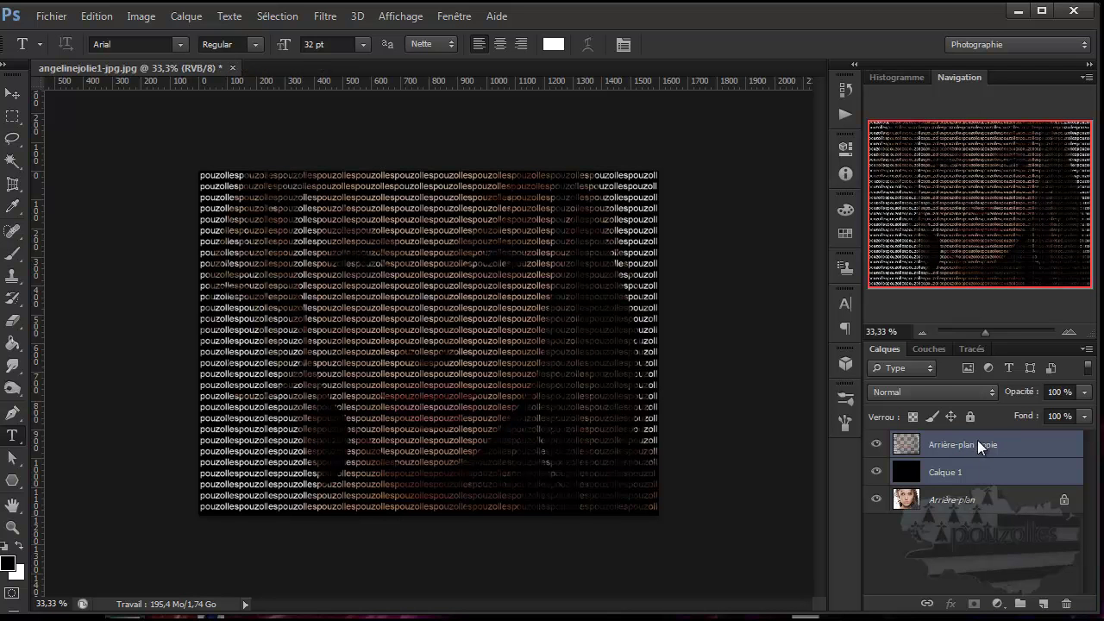
pyautogui.rightClick(977, 444)
pyautogui.click(799, 492)
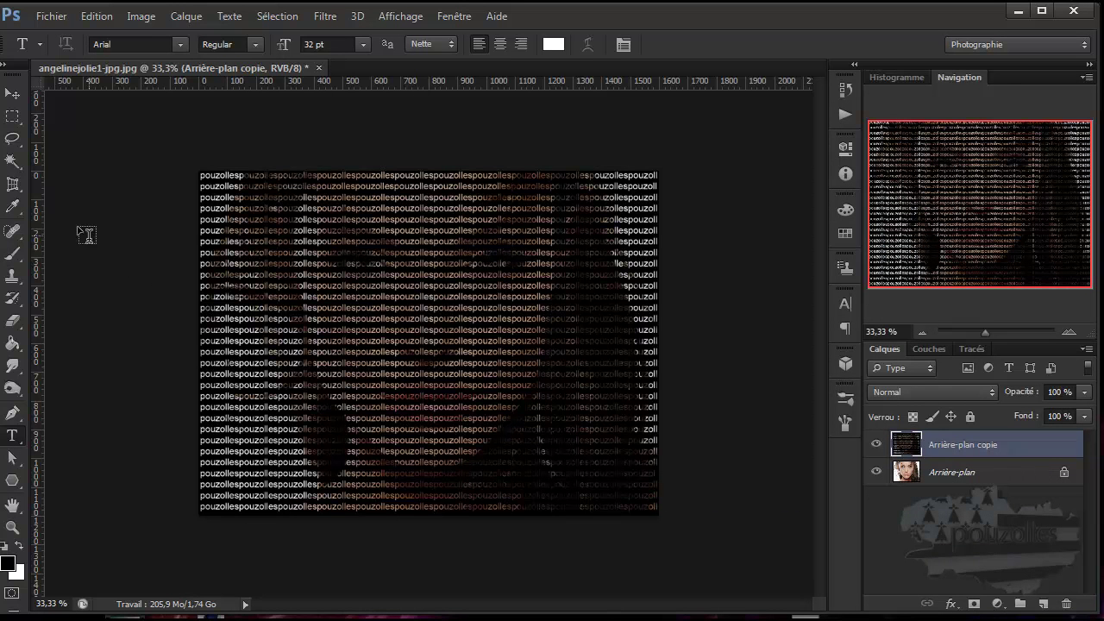
# Set the Eraser to flower-spray brush preset 571 at 1521 px.
pyautogui.click(13, 321)
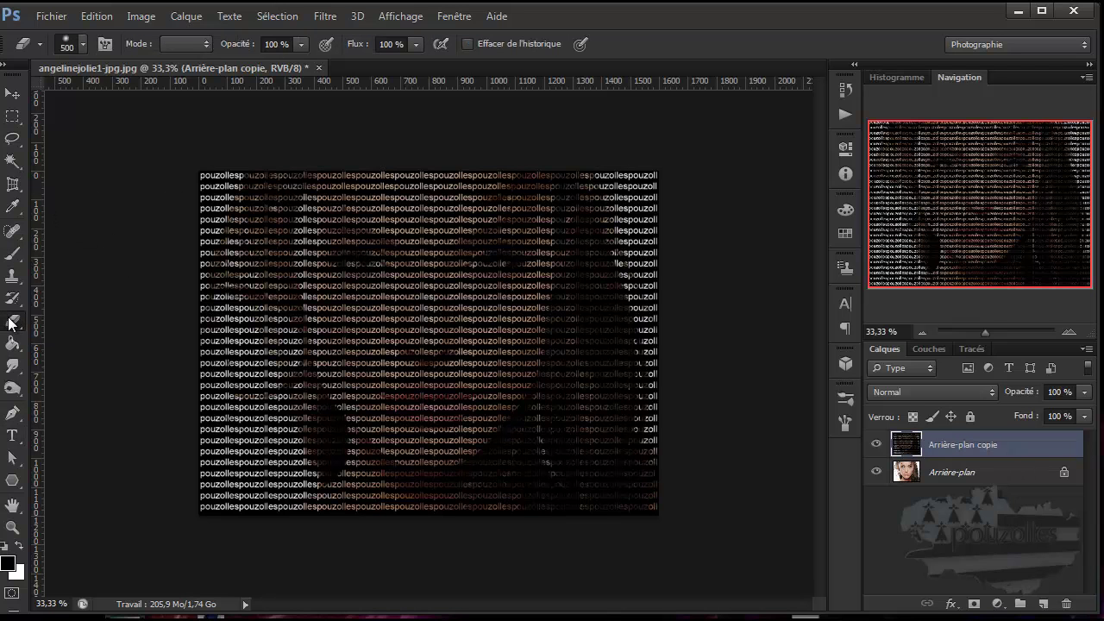
pyautogui.click(82, 45)
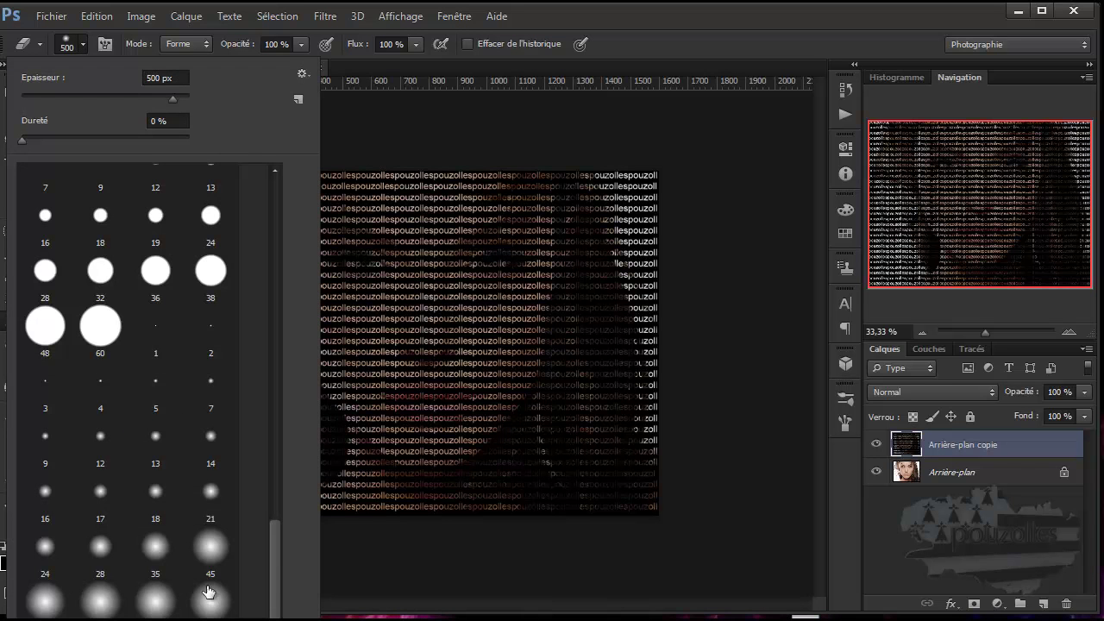
pyautogui.moveTo(277, 578); pyautogui.dragTo(236, 223)
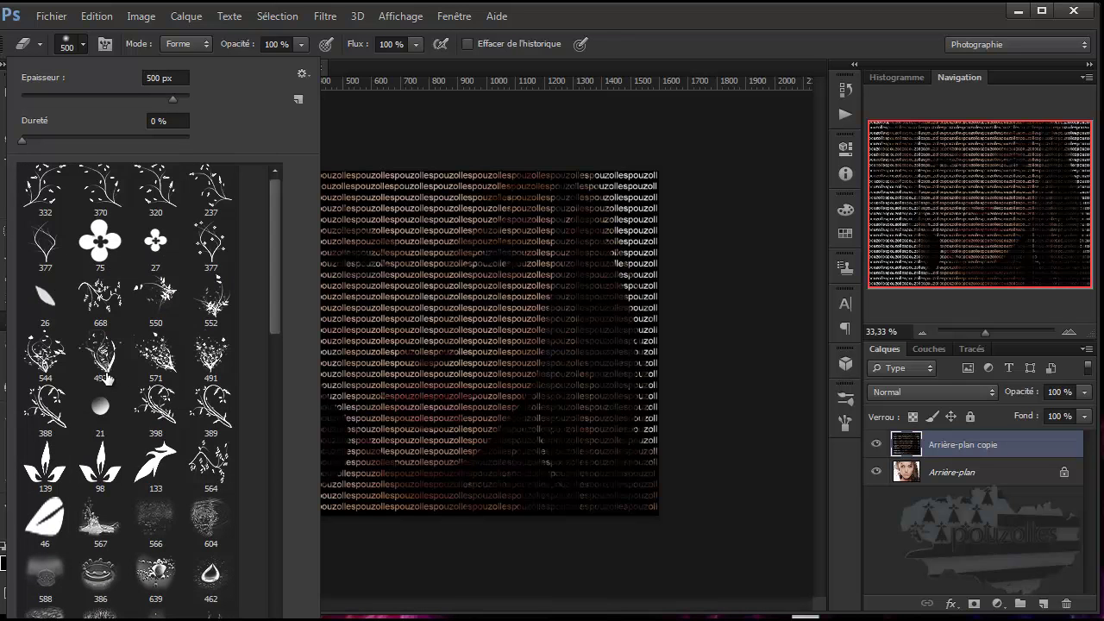
pyautogui.click(155, 358)
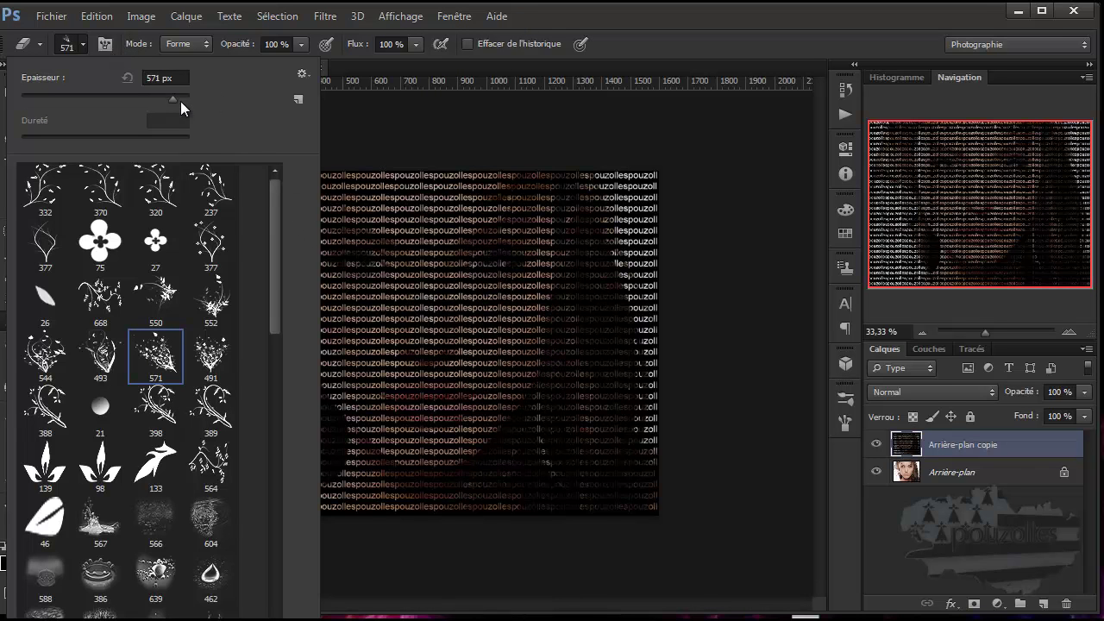
pyautogui.moveTo(179, 100); pyautogui.dragTo(183, 99)
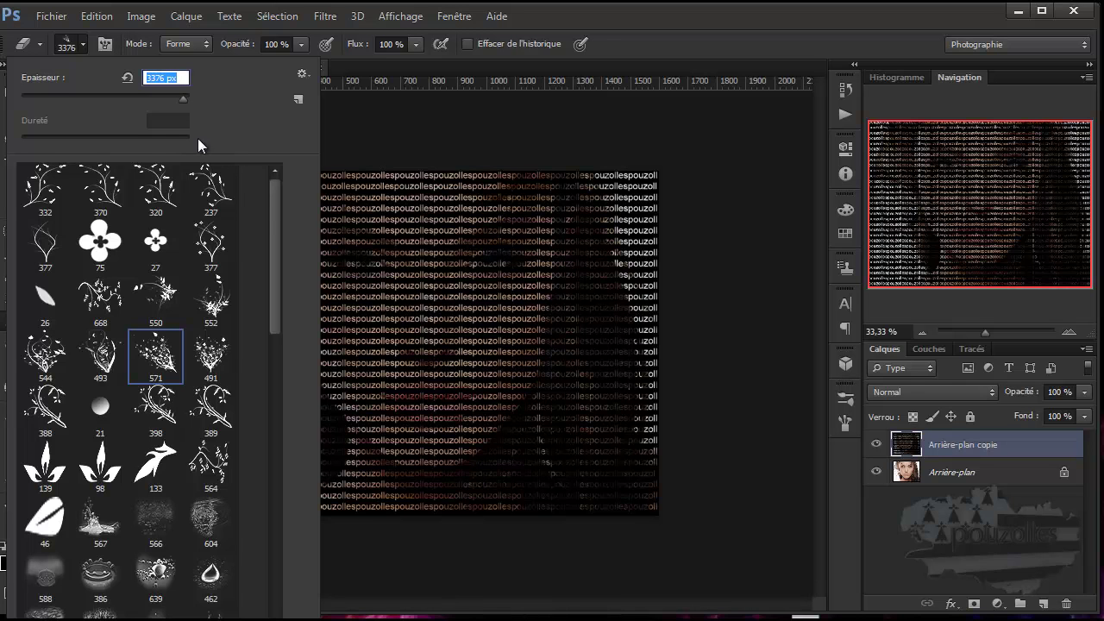
pyautogui.moveTo(176, 94); pyautogui.dragTo(167, 98)
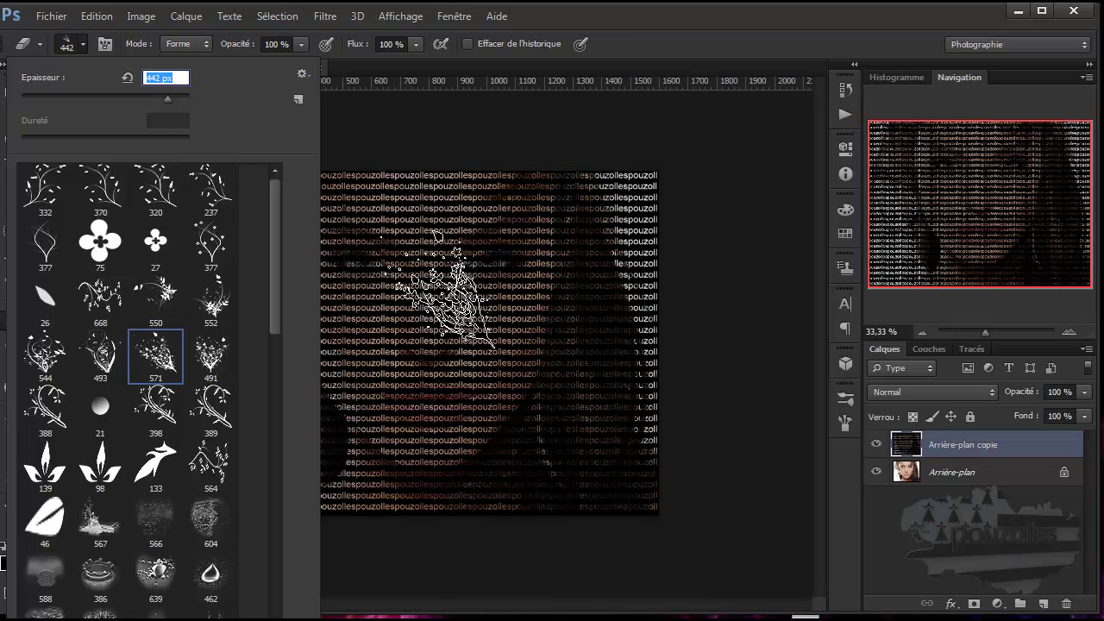
pyautogui.click(177, 97)
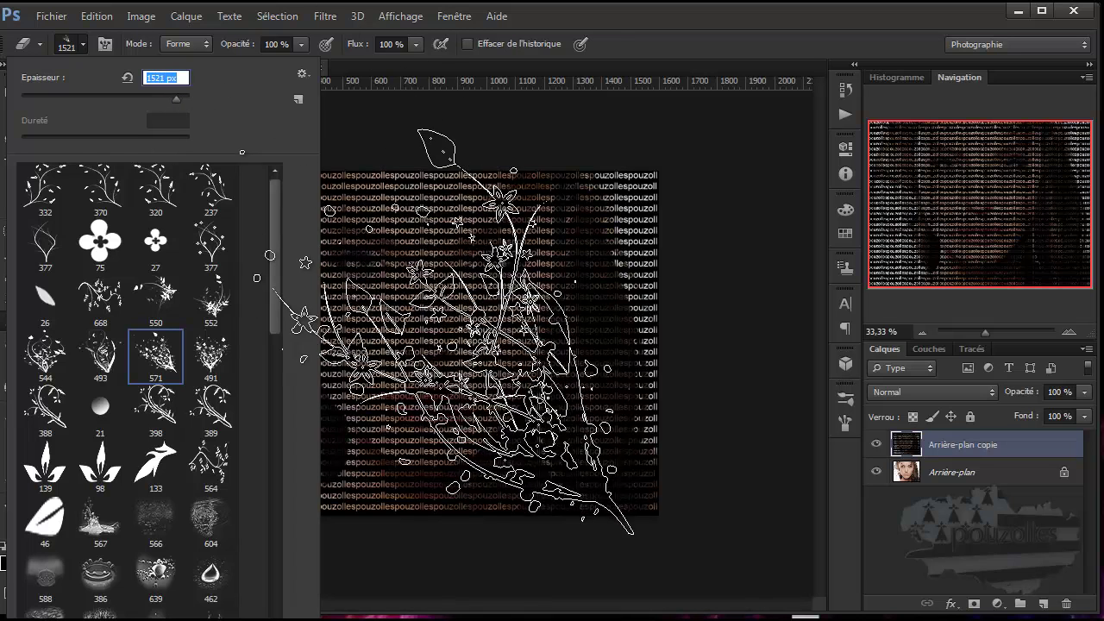
pyautogui.press('Return')
# Erase flower-shaped patches over the centre, face and hair to reveal the portrait.
pyautogui.click(451, 340)
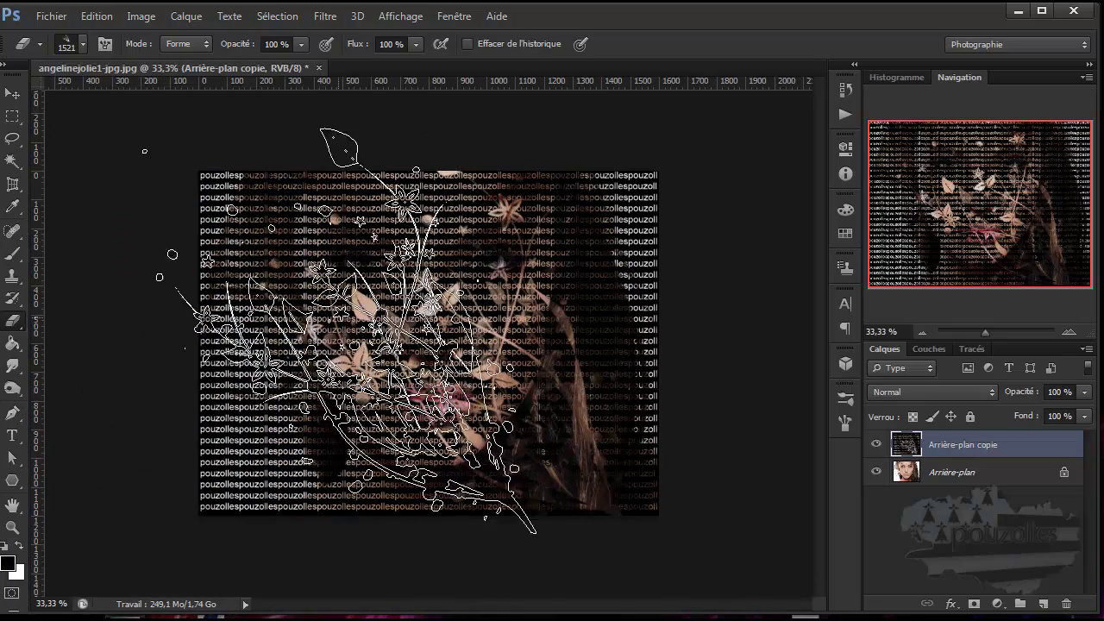
pyautogui.click(302, 306)
pyautogui.click(296, 371)
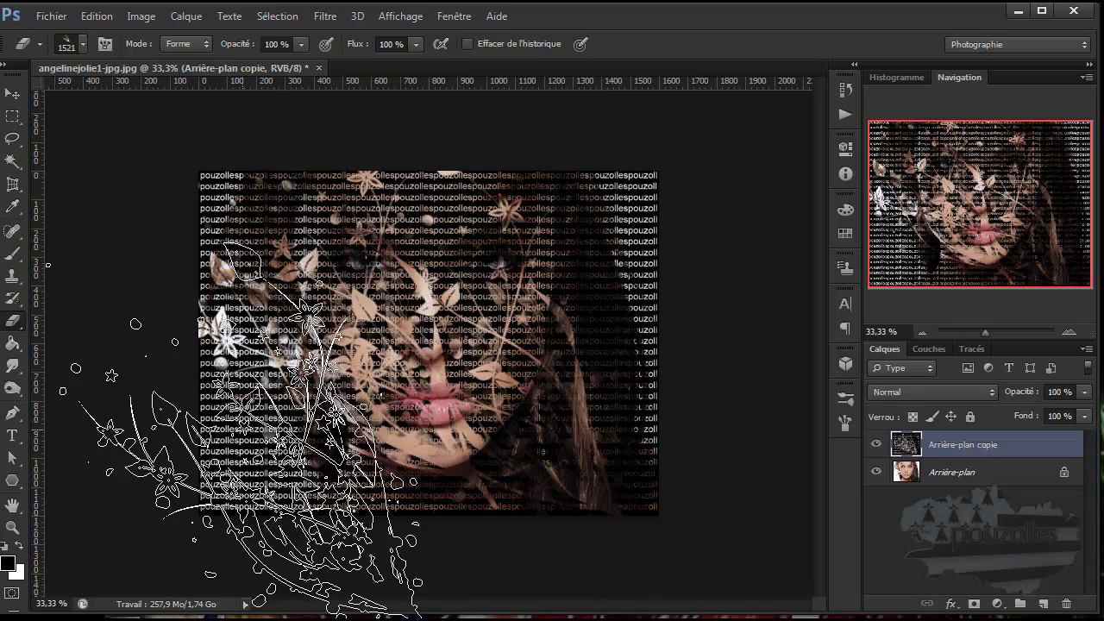
pyautogui.click(258, 431)
pyautogui.click(491, 284)
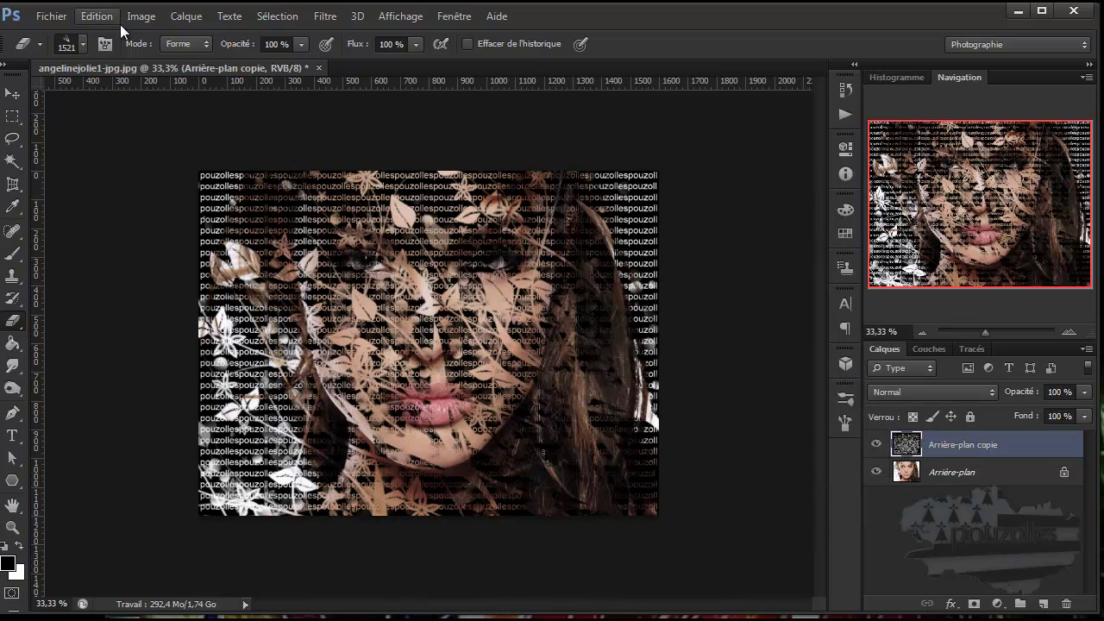
# Undo every flower eraser stroke with Edition > Aller vers l'arrière until the text is whole.
pyautogui.click(86, 18)
pyautogui.click(91, 18)
pyautogui.hotkey('ctrl', 'z')
pyautogui.click(99, 18)
pyautogui.click(112, 35)
pyautogui.click(100, 17)
pyautogui.click(121, 68)
pyautogui.click(98, 18)
pyautogui.click(110, 66)
pyautogui.click(97, 17)
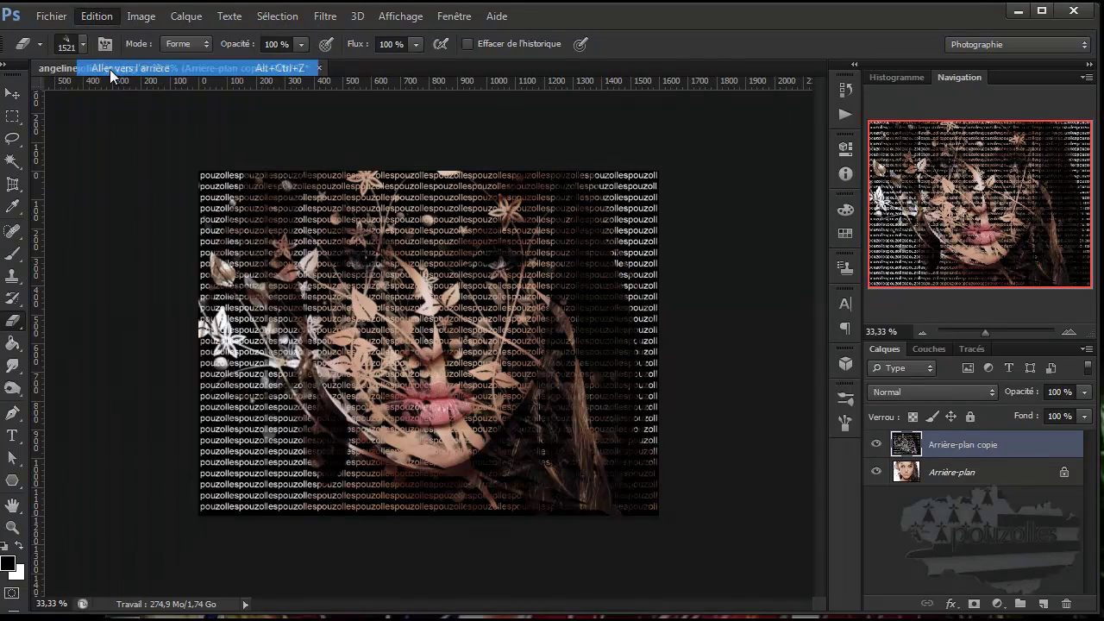
pyautogui.click(109, 68)
pyautogui.click(97, 16)
pyautogui.click(108, 67)
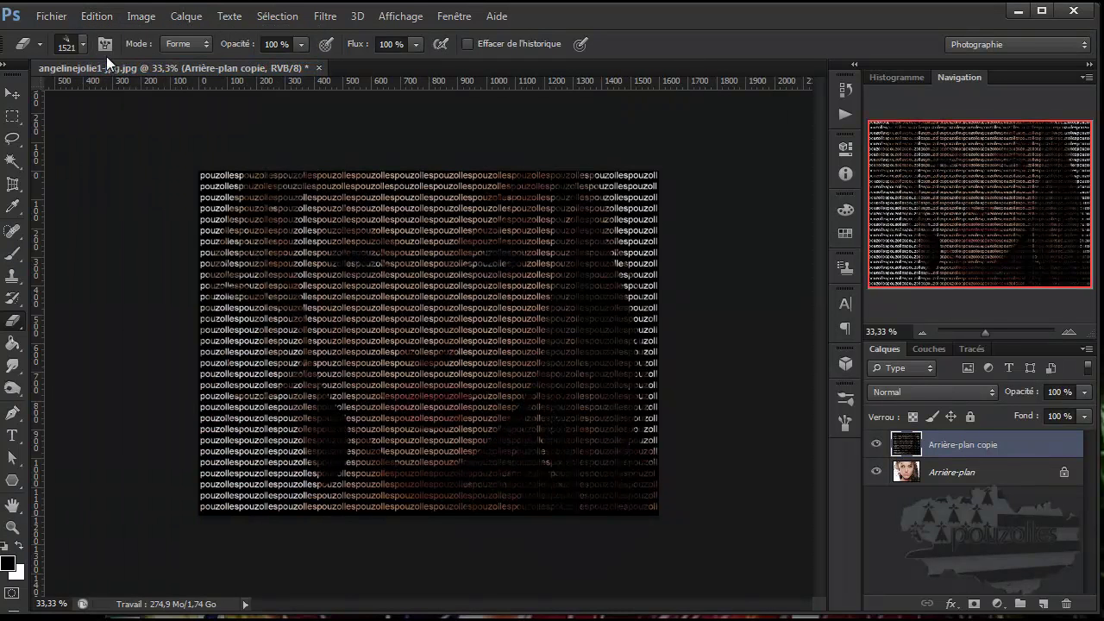
# Scroll the brush presets down to the round brushes.
pyautogui.click(82, 44)
pyautogui.scroll(-2, 98, 353)
pyautogui.scroll(-3, 98, 354)
pyautogui.scroll(-2, 107, 587)
pyautogui.scroll(-3, 107, 587)
pyautogui.scroll(-2, 107, 586)
pyautogui.scroll(-3, 107, 586)
pyautogui.scroll(-2, 105, 590)
pyautogui.scroll(-2, 104, 593)
pyautogui.scroll(-2, 102, 595)
pyautogui.scroll(-2, 101, 600)
pyautogui.scroll(-3, 99, 601)
pyautogui.scroll(-1, 100, 608)
# With a soft 500 px round brush, erase the text over the left eyebrow, eye and top.
pyautogui.click(100, 604)
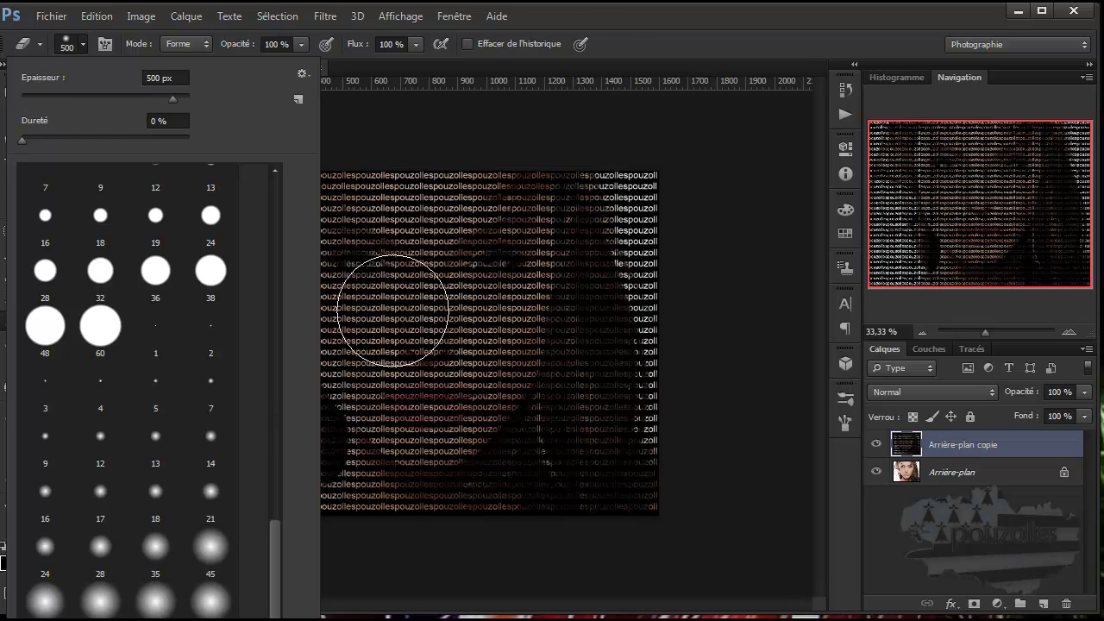
pyautogui.click(588, 15)
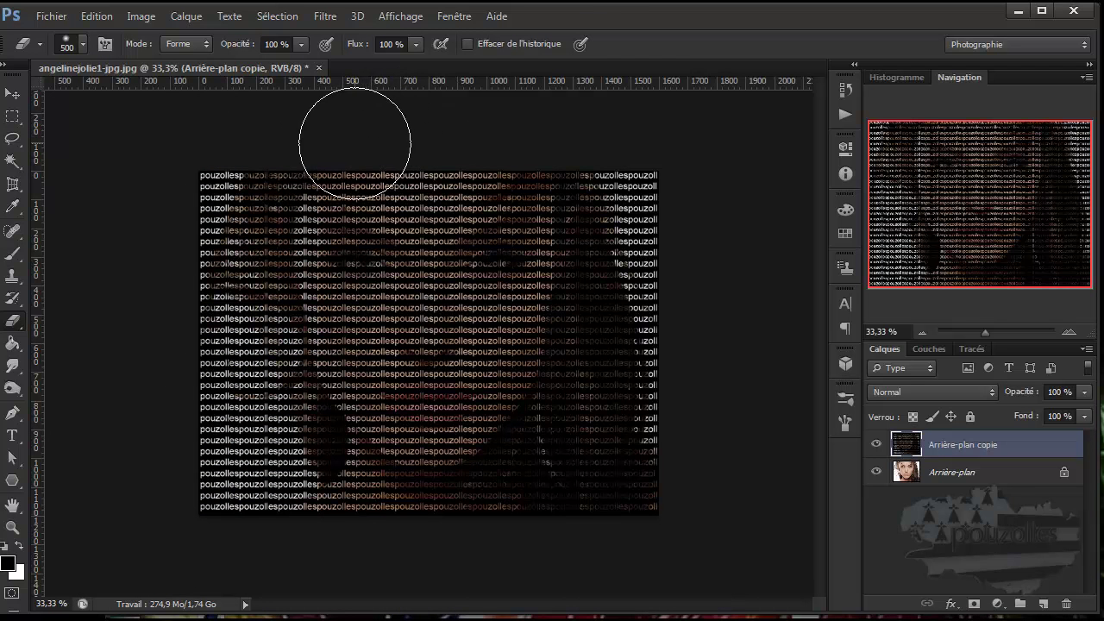
pyautogui.moveTo(359, 142)
pyautogui.mouseDown()
pyautogui.moveTo(347, 254)
pyautogui.moveTo(363, 506)
pyautogui.moveTo(320, 529)
pyautogui.moveTo(258, 148)
pyautogui.moveTo(227, 373)
pyautogui.moveTo(254, 543)
pyautogui.mouseUp()
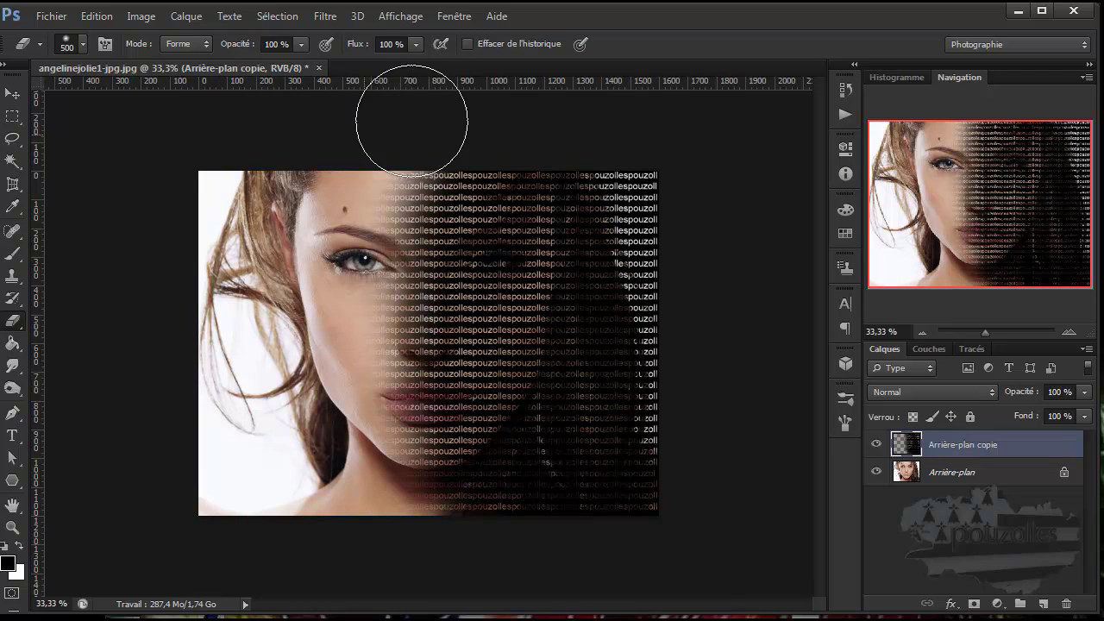
pyautogui.moveTo(571, 114); pyautogui.dragTo(658, 116)
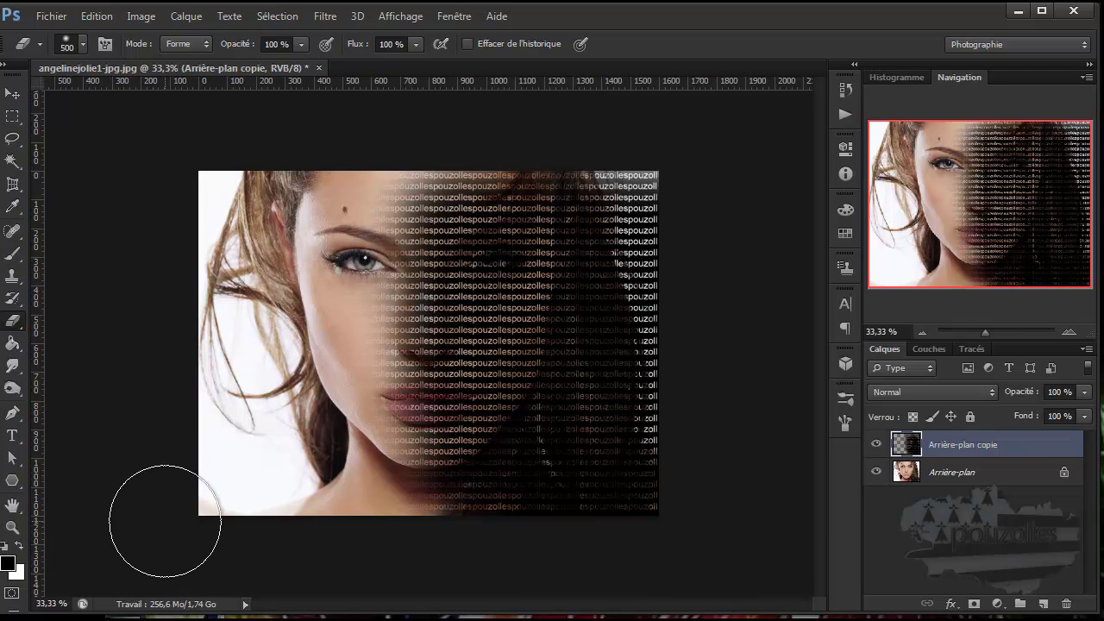
# Zoom the face to 50% and erase the text further down the left side.
pyautogui.click(340, 387)
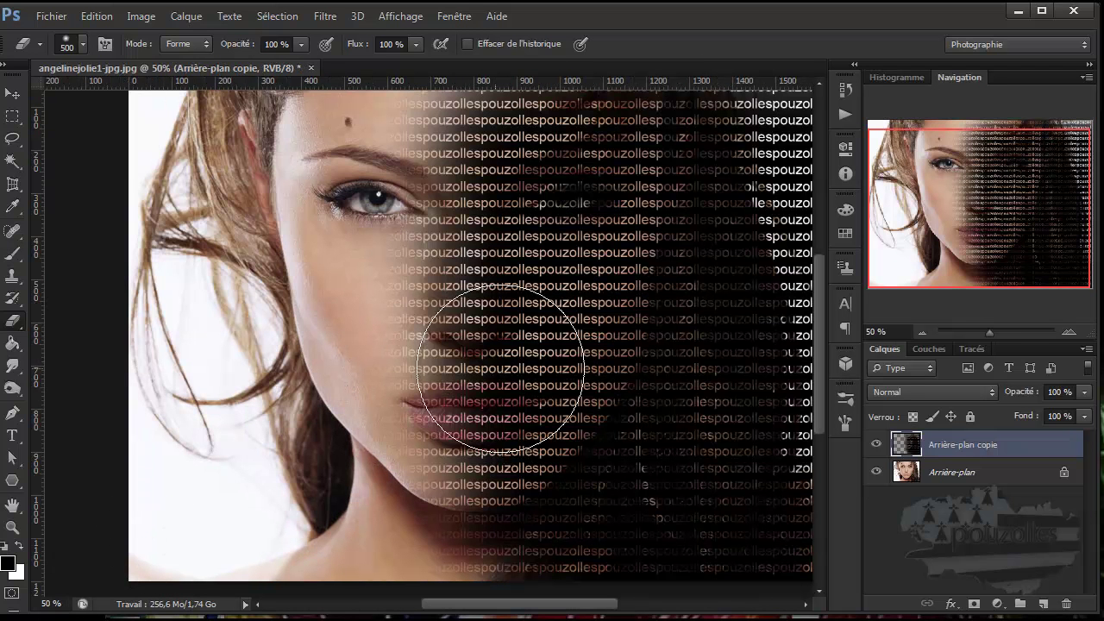
pyautogui.moveTo(816, 327)
pyautogui.mouseDown()
pyautogui.moveTo(820, 257)
pyautogui.moveTo(820, 341)
pyautogui.moveTo(818, 297)
pyautogui.mouseUp()
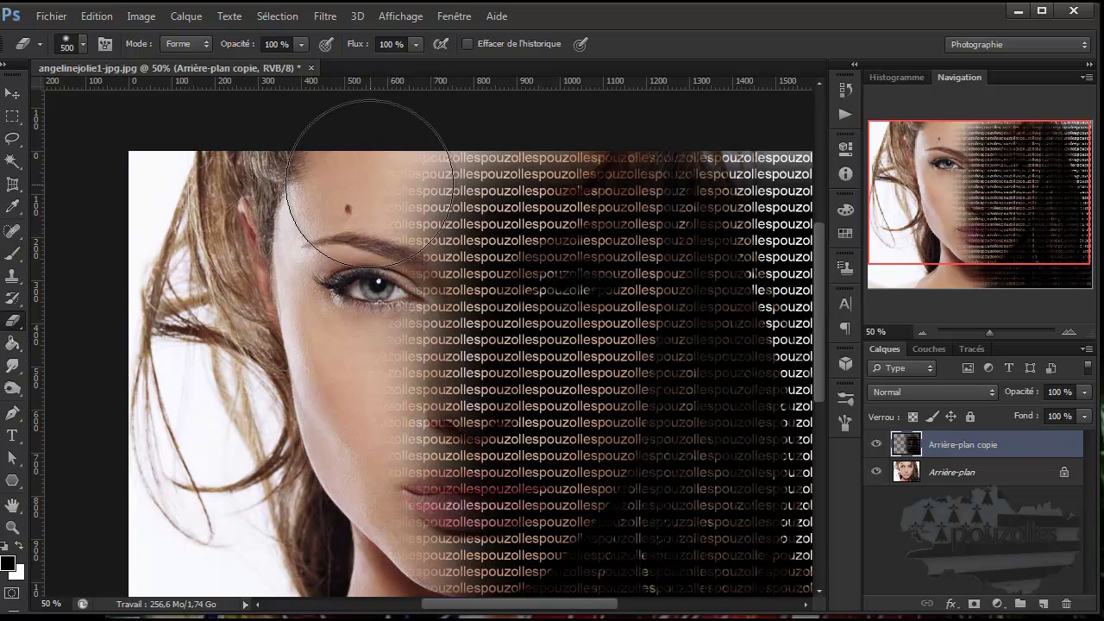
pyautogui.moveTo(368, 206)
pyautogui.mouseDown()
pyautogui.moveTo(357, 319)
pyautogui.moveTo(373, 526)
pyautogui.moveTo(413, 531)
pyautogui.mouseUp()
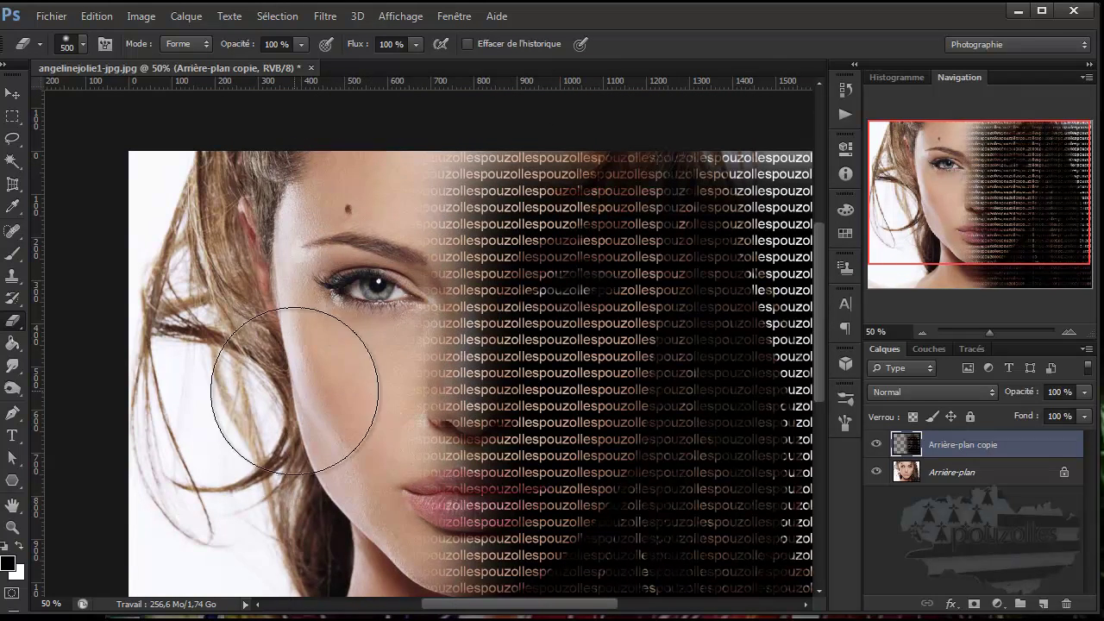
# Fade the text down the face's centre with a 35% eraser, then duplicate the text layer.
pyautogui.click(302, 41)
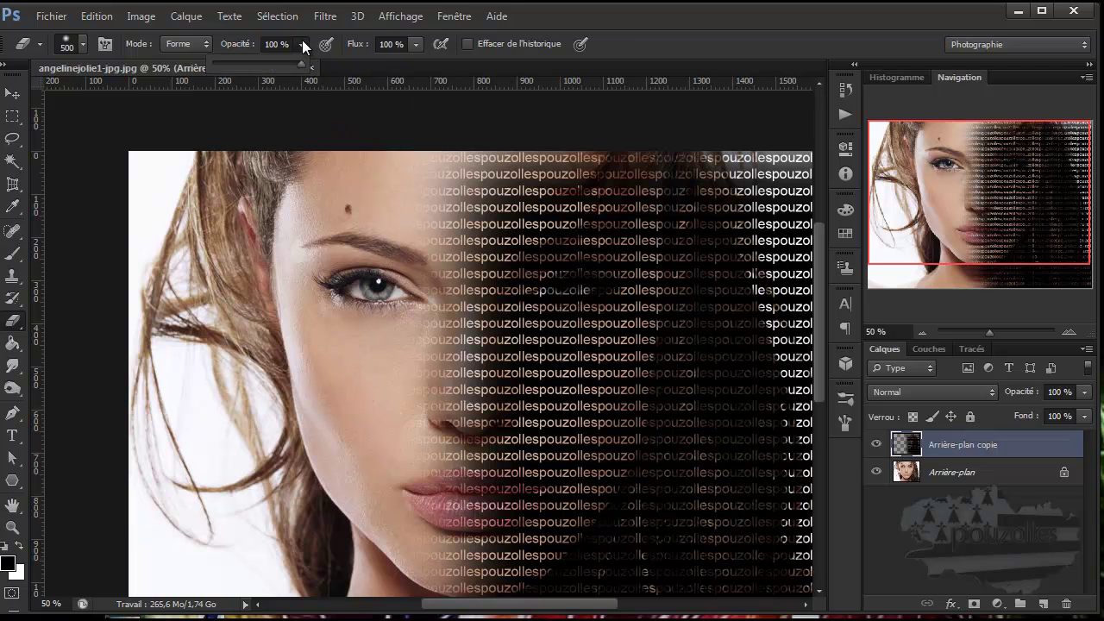
pyautogui.click(244, 62)
pyautogui.moveTo(465, 155); pyautogui.dragTo(483, 586)
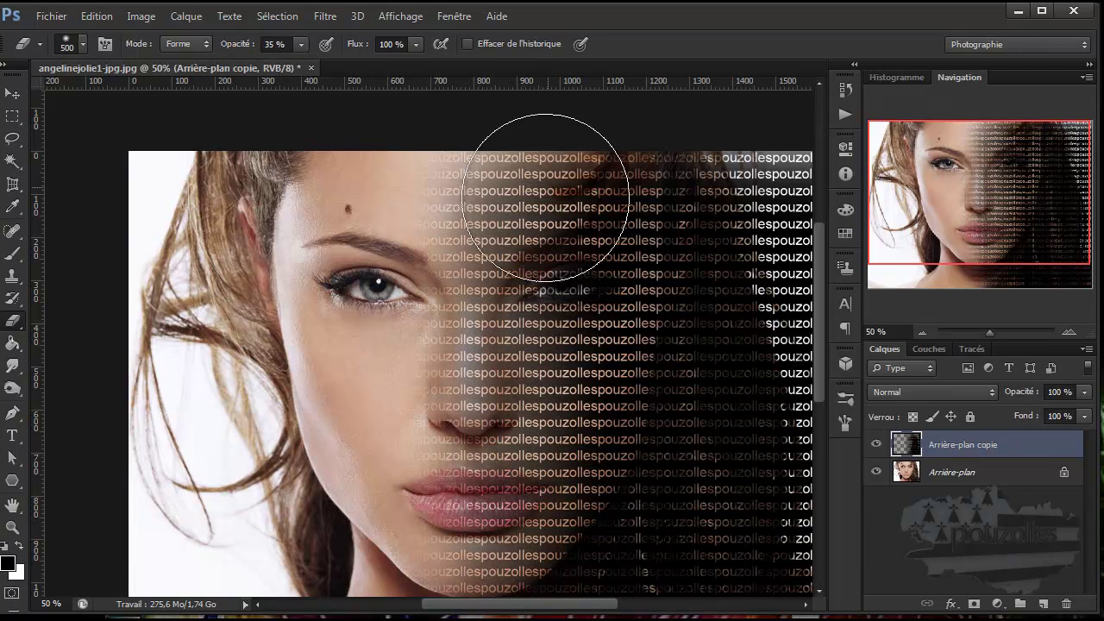
pyautogui.moveTo(554, 172); pyautogui.dragTo(529, 604)
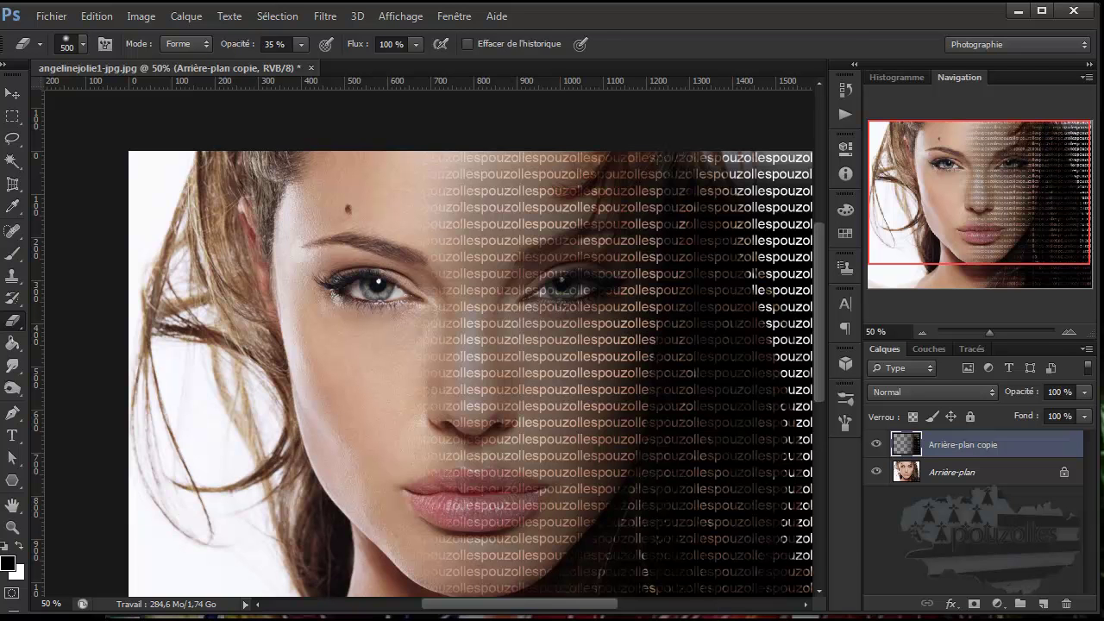
pyautogui.moveTo(963, 448); pyautogui.dragTo(1046, 610)
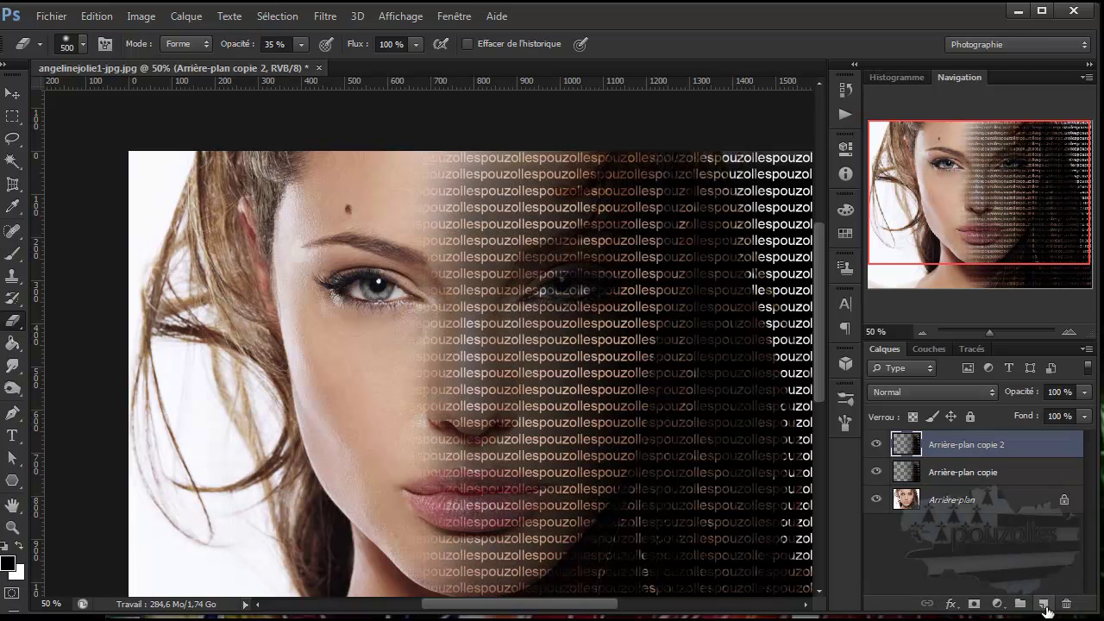
# Recolour Arrière-plan copie 2 with Teinte -23, Saturation +40 and Luminosité -11.
pyautogui.click(186, 17)
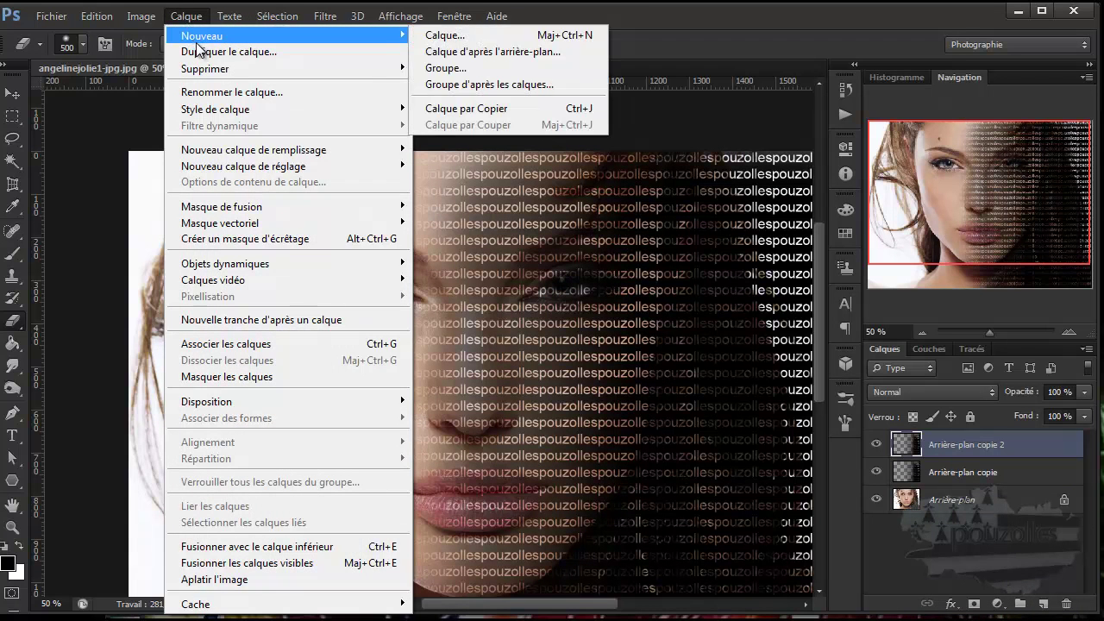
pyautogui.click(222, 28)
pyautogui.click(228, 17)
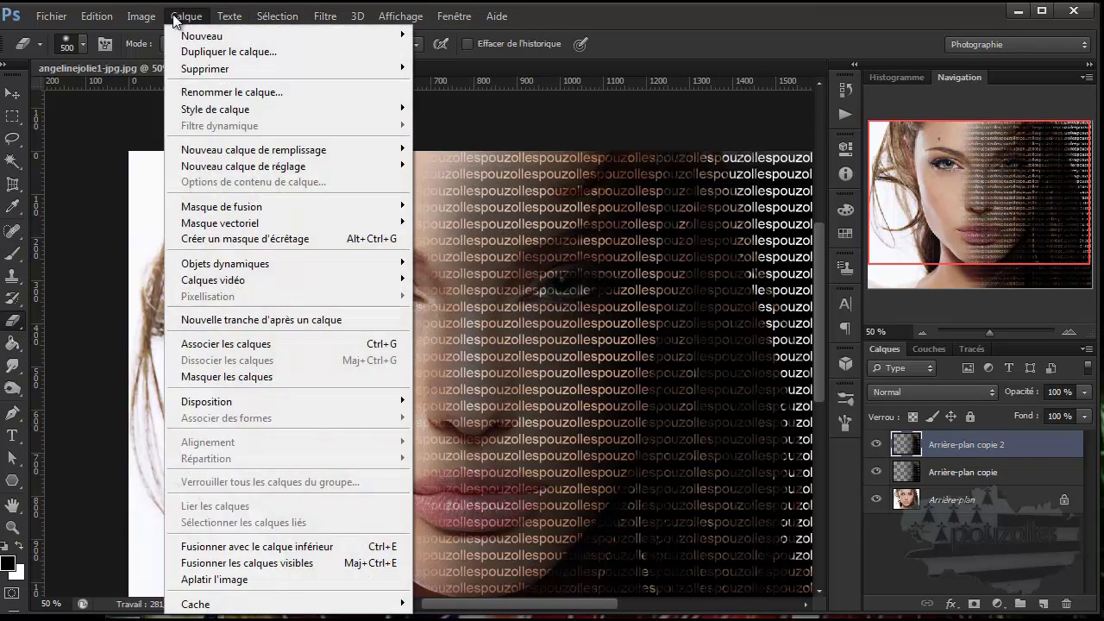
pyautogui.moveTo(242, 59)
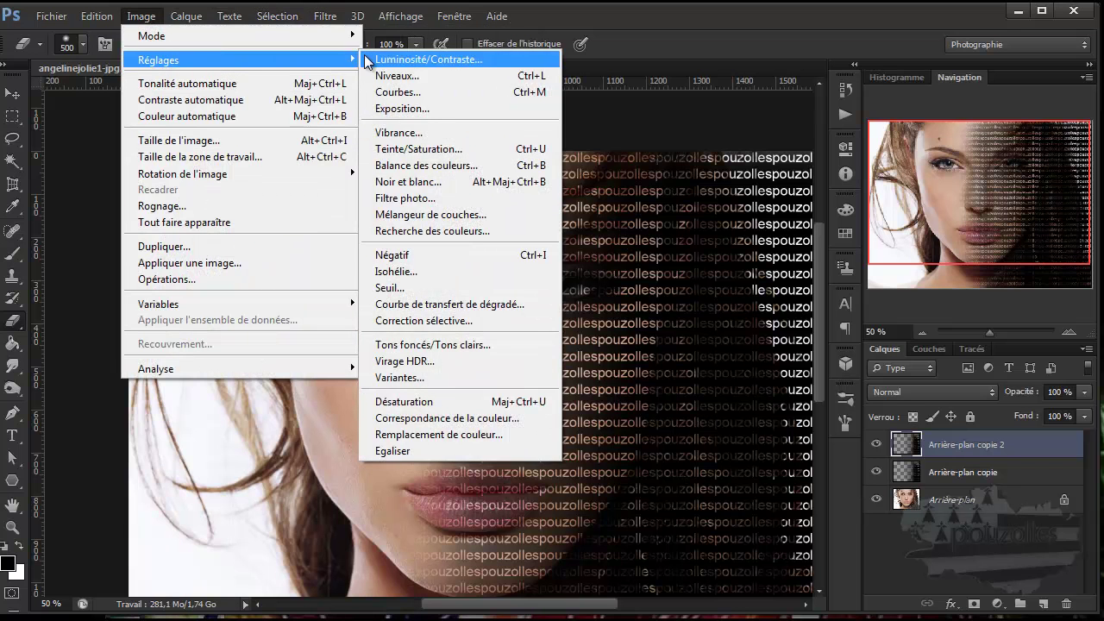
pyautogui.click(437, 149)
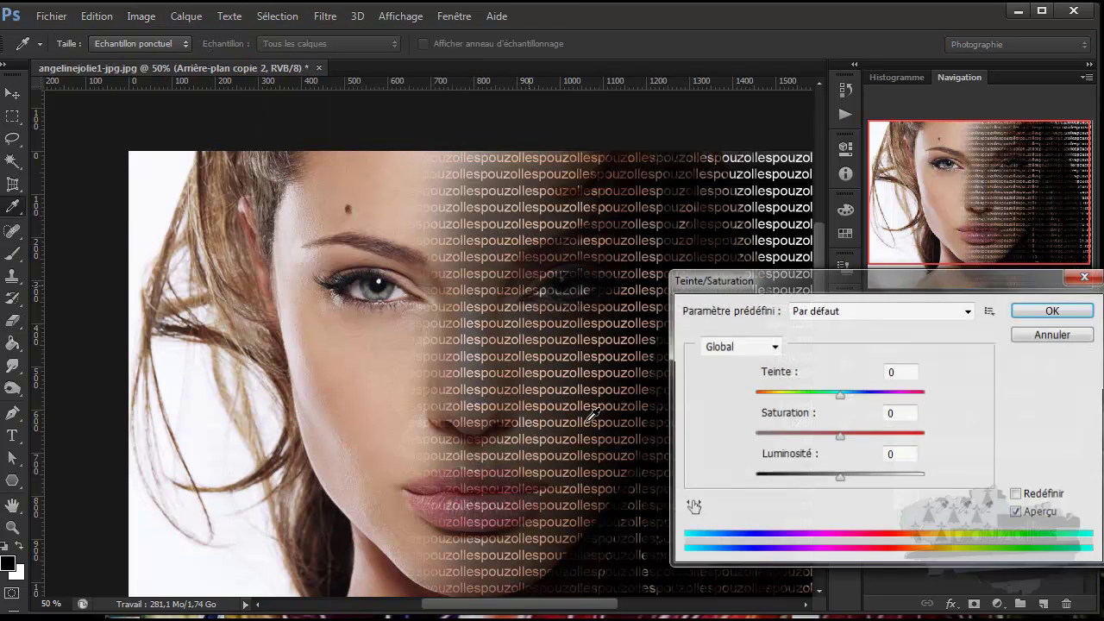
pyautogui.moveTo(840, 395)
pyautogui.mouseDown()
pyautogui.moveTo(800, 416)
pyautogui.moveTo(811, 416)
pyautogui.mouseUp()
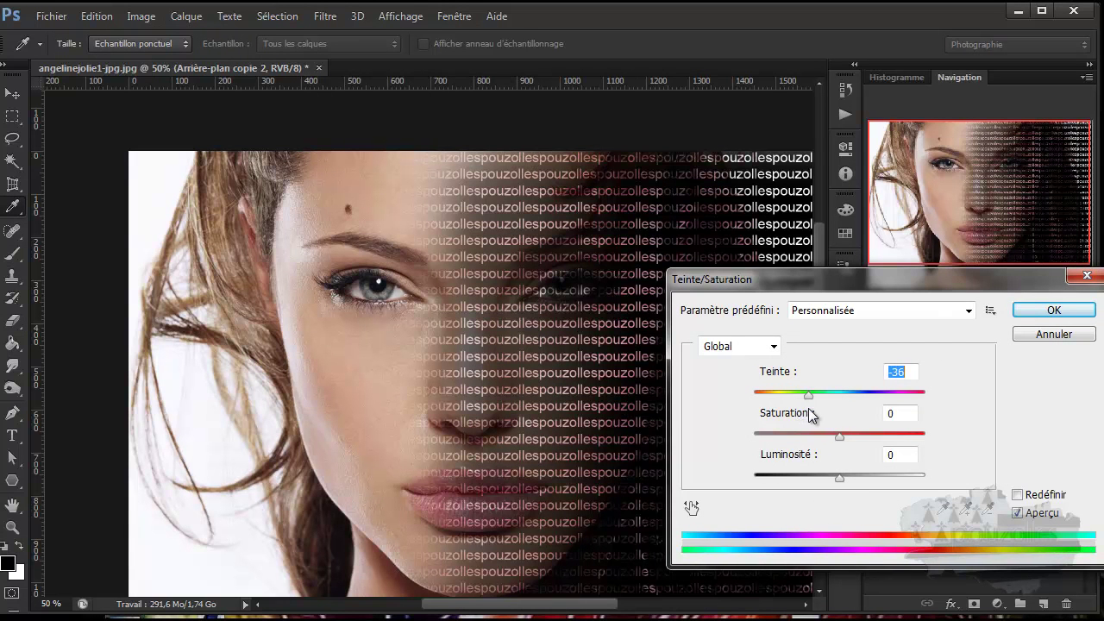
pyautogui.moveTo(838, 439); pyautogui.dragTo(873, 446)
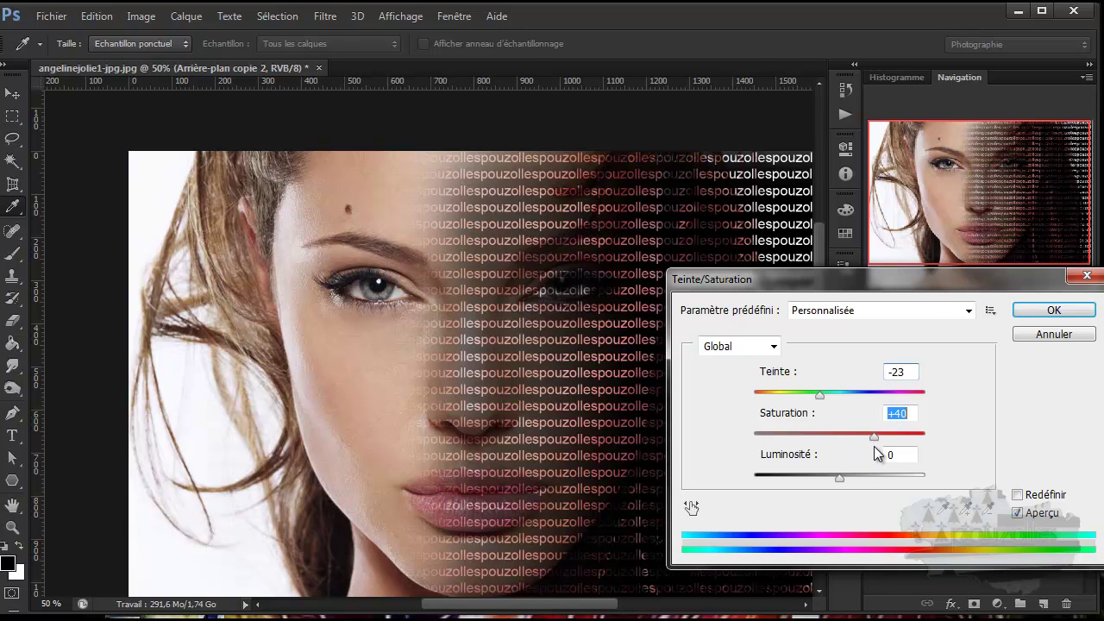
pyautogui.moveTo(840, 478)
pyautogui.mouseDown()
pyautogui.moveTo(813, 484)
pyautogui.moveTo(861, 484)
pyautogui.moveTo(829, 487)
pyautogui.mouseUp()
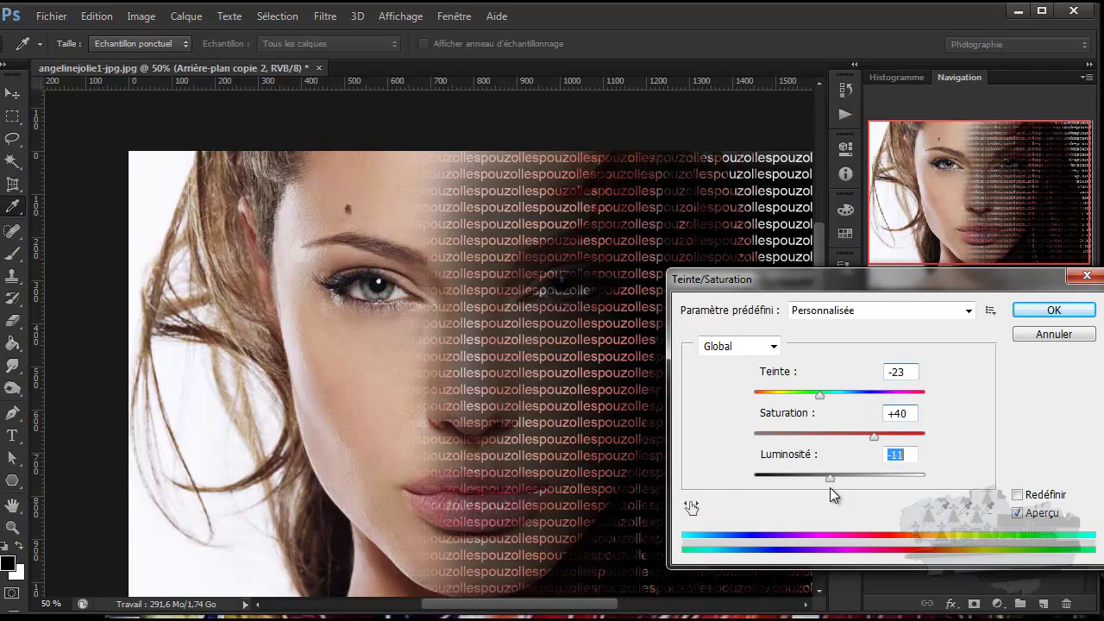
pyautogui.click(1062, 308)
pyautogui.press('e')
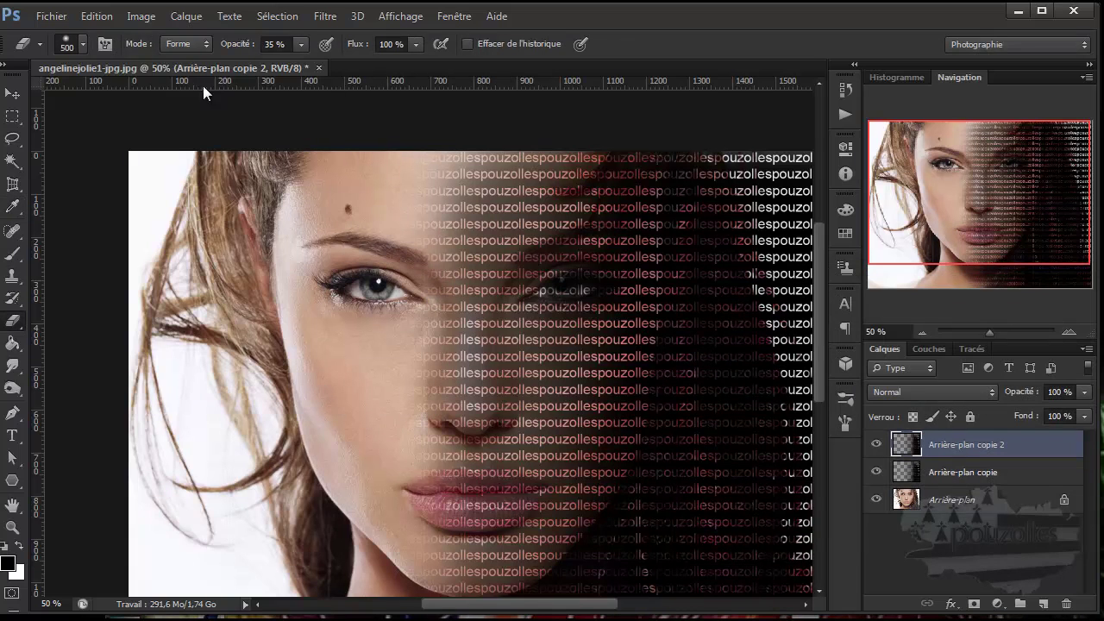
# Undo the Teinte/Saturation tint and look over the canvas result.
pyautogui.click(98, 16)
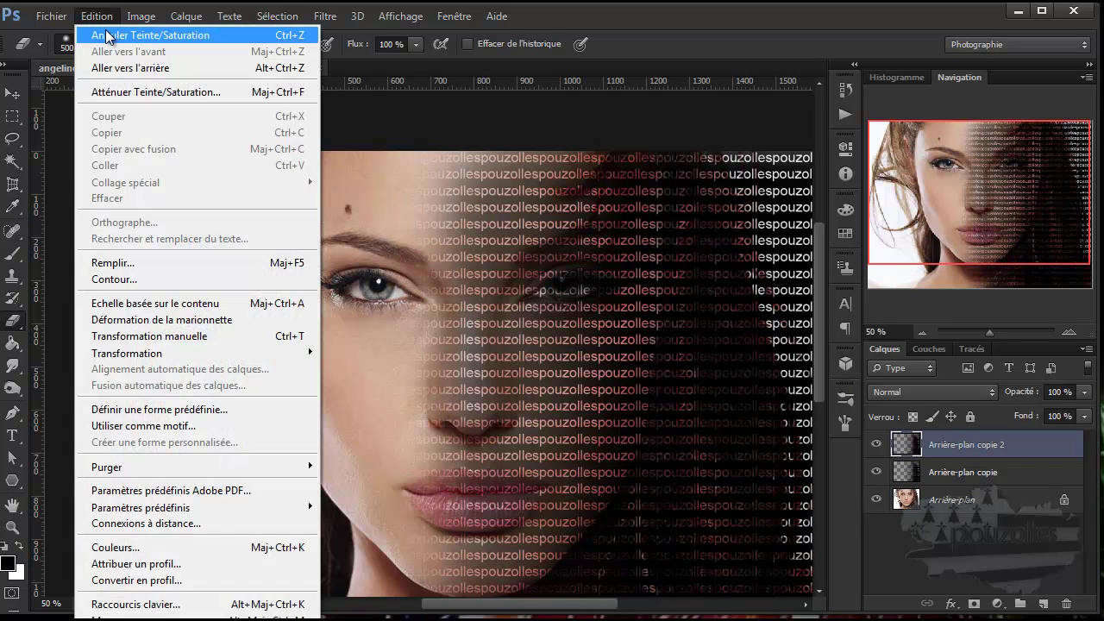
pyautogui.click(106, 36)
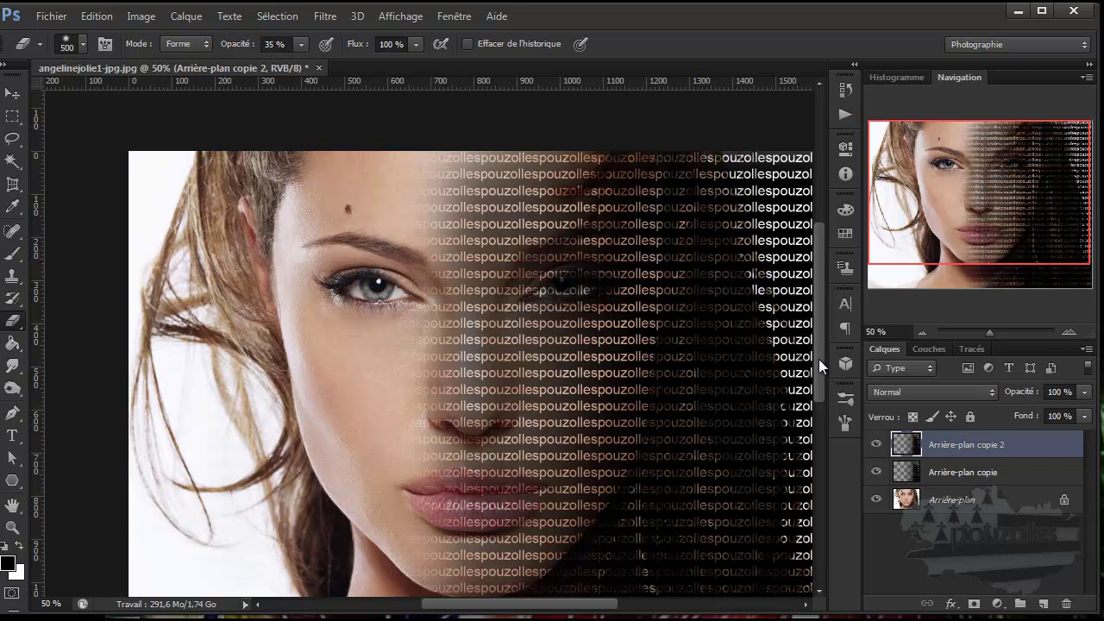
pyautogui.moveTo(818, 359); pyautogui.dragTo(802, 351)
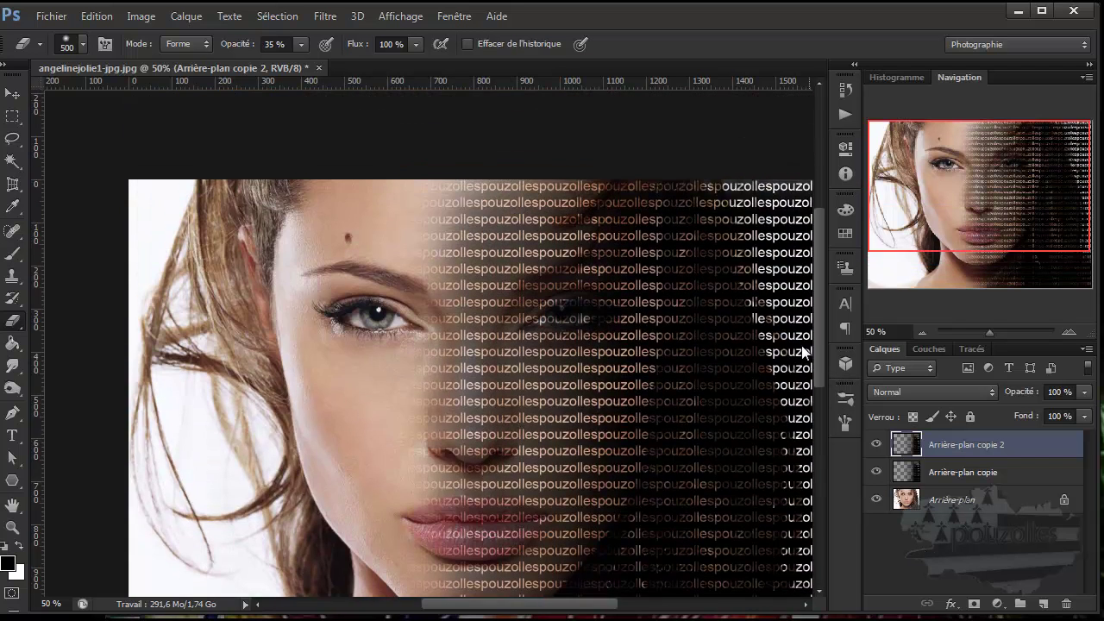
pyautogui.scroll(-3, 802, 393)
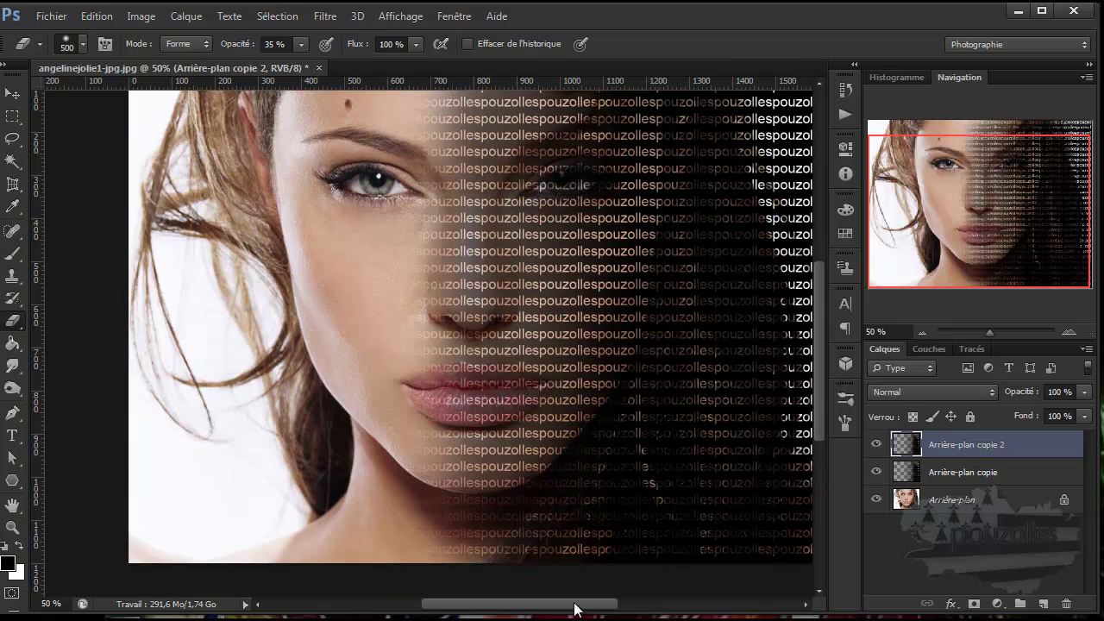
pyautogui.moveTo(555, 613); pyautogui.dragTo(571, 613)
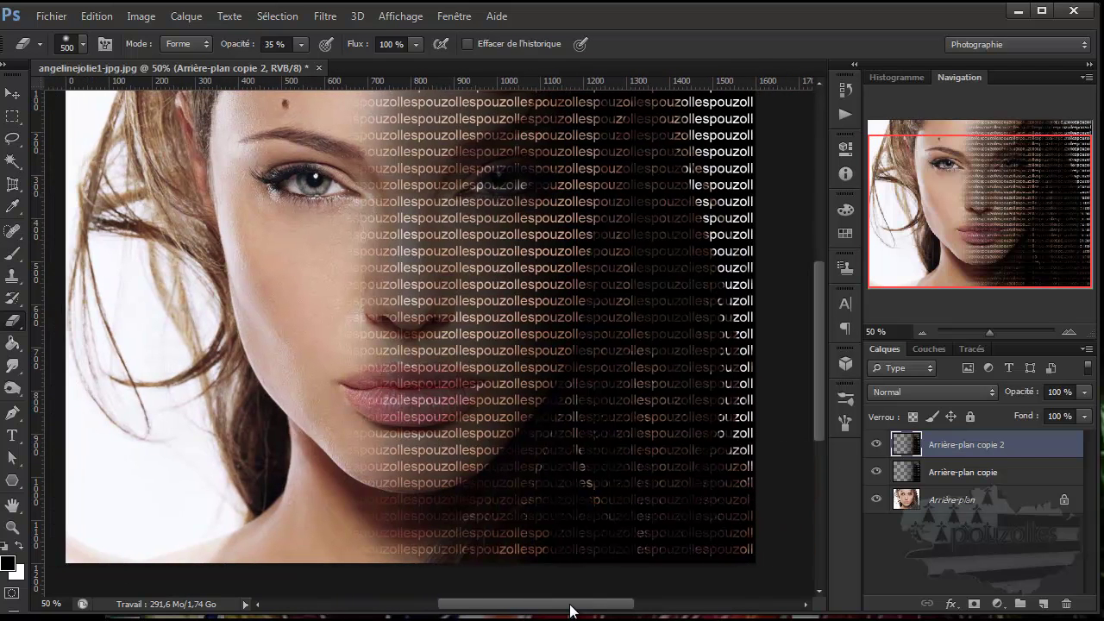
pyautogui.moveTo(819, 337); pyautogui.dragTo(824, 319)
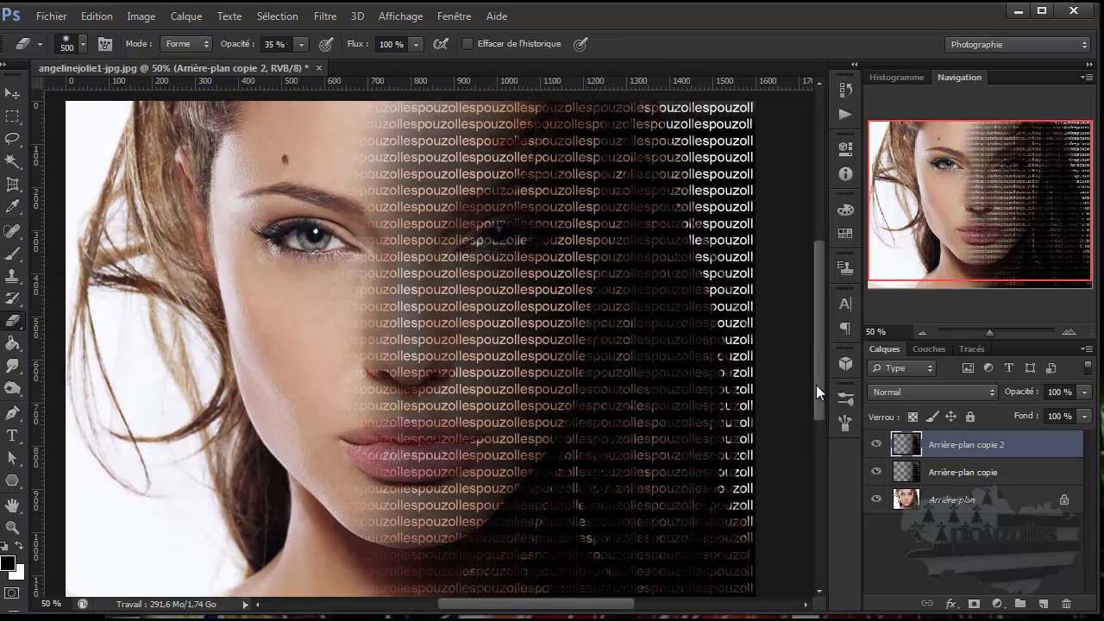